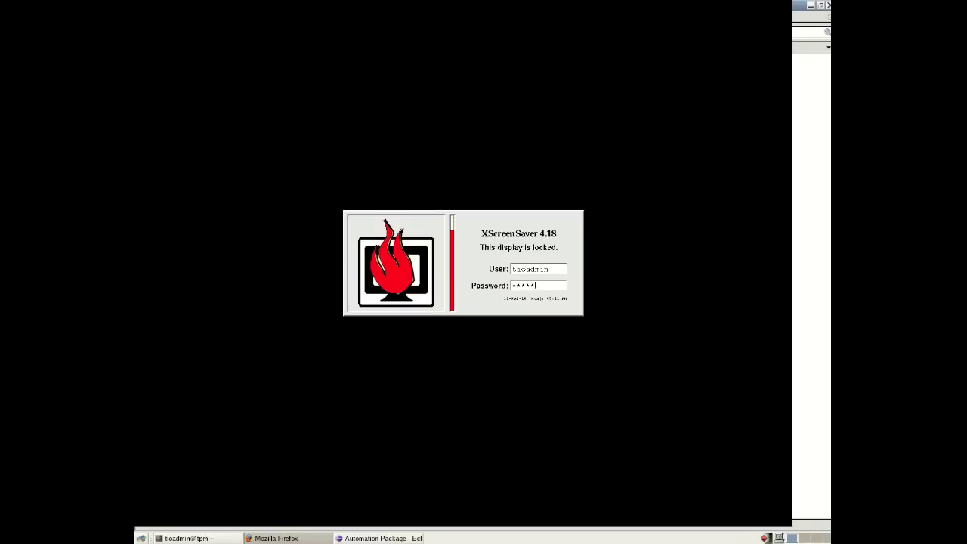
- Unlock the XScreenSaver lock screen by submitting the account password
key(Return)
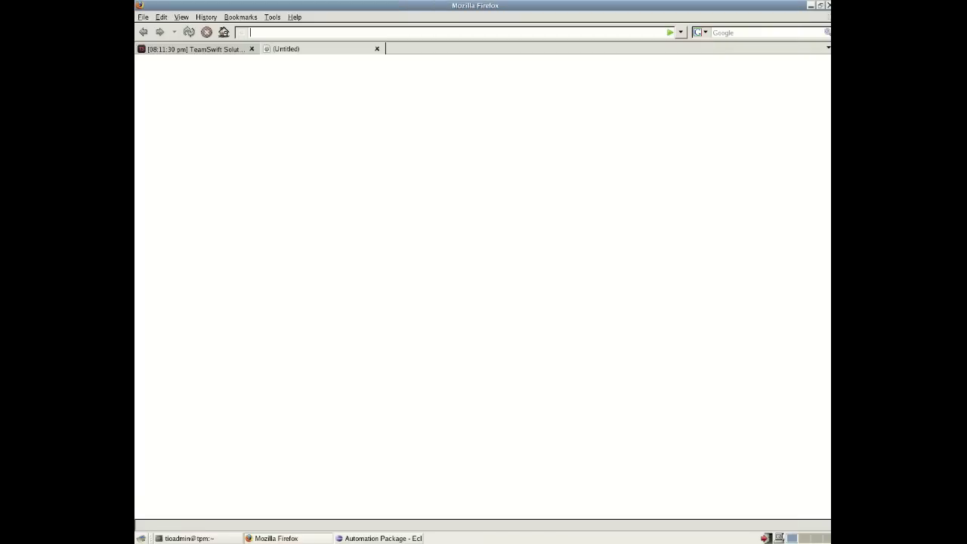
- In the terminal, change to $TIO_HOME and list the TPM home directory's contents
click(207, 538)
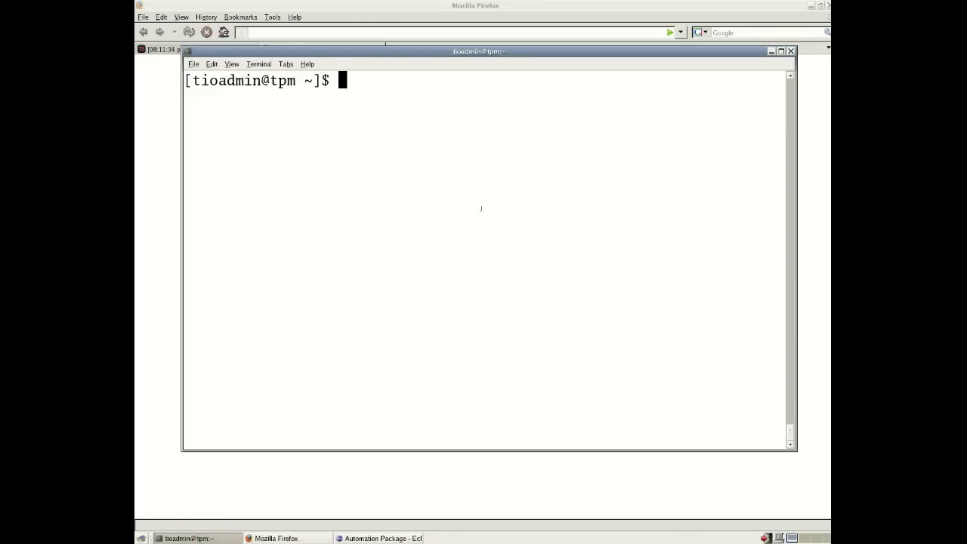
text(cd $TIO_HOME)
key(Return)
text(ls)
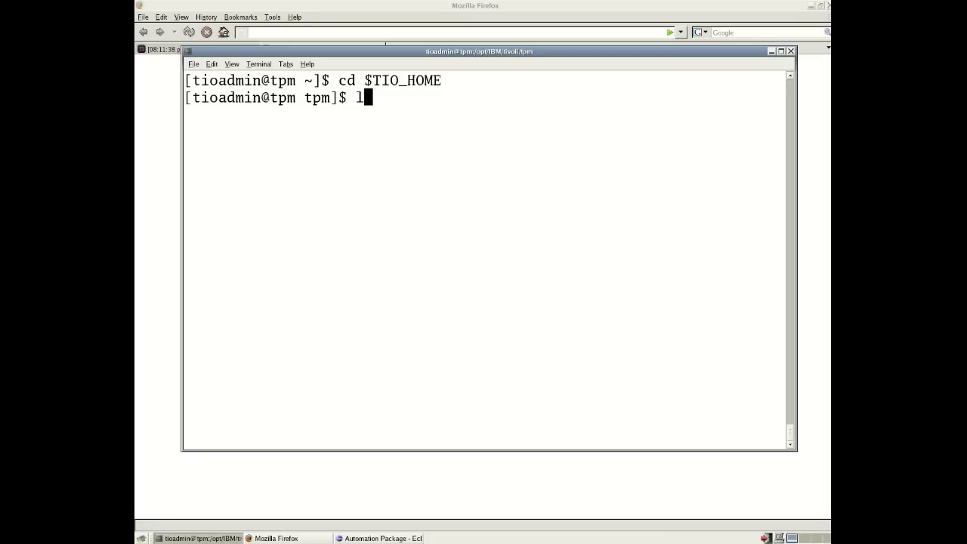
key(Return)
- Enter the drivers folder, clear the screen, and list its .tcdriver files
text(cd driver)
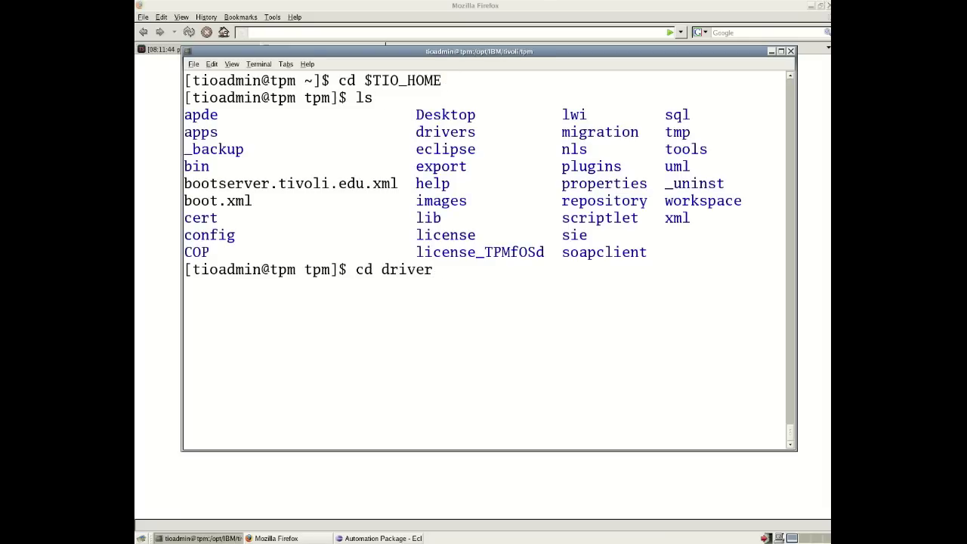
key(Return)
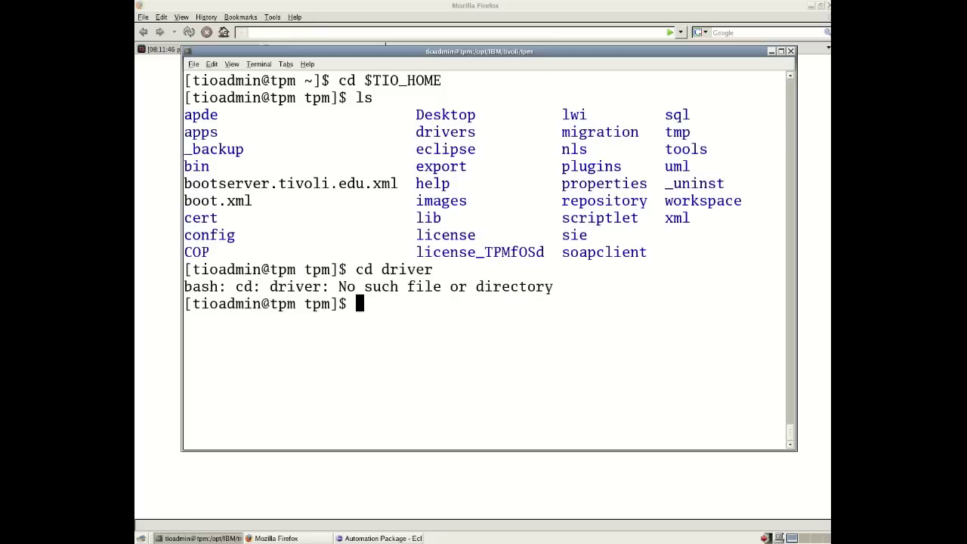
key(Up)
text(s)
key(Return)
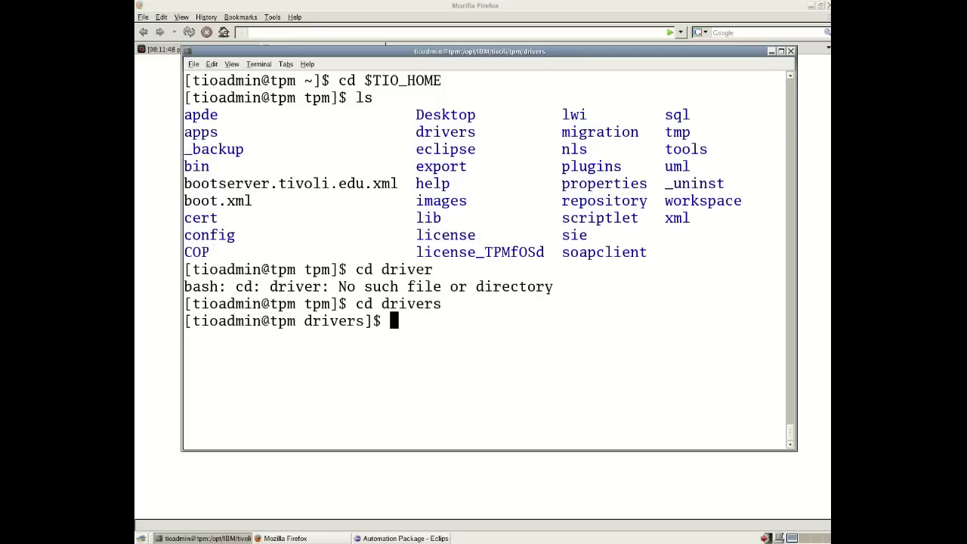
text(clear)
key(Return)
text(ls)
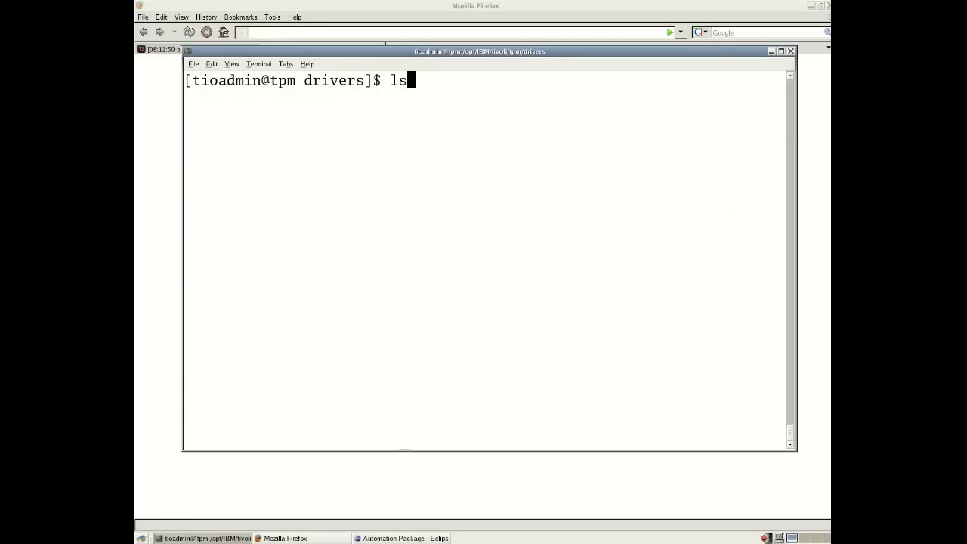
key(Return)
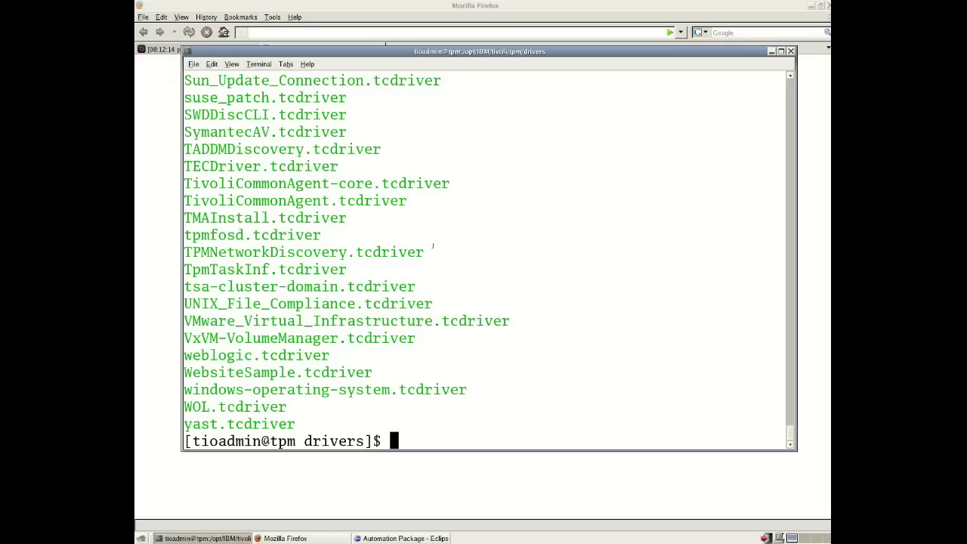
- From the tools folder, run tc-driver-manager.sh listAllStr to list installed drivers at 7.1.0.0.2620
text(cd ..)
key(Return)
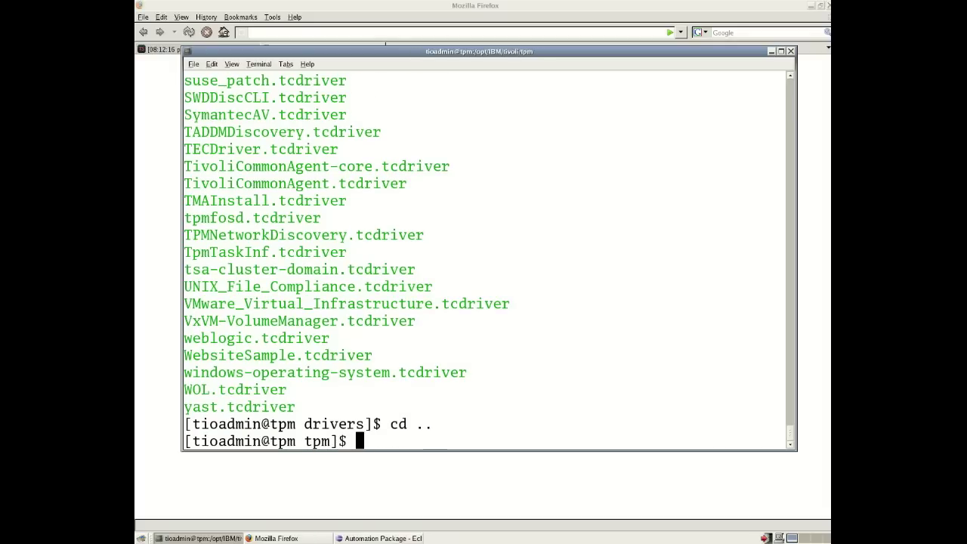
text(cd tools)
key(Return)
text(./tc-d)
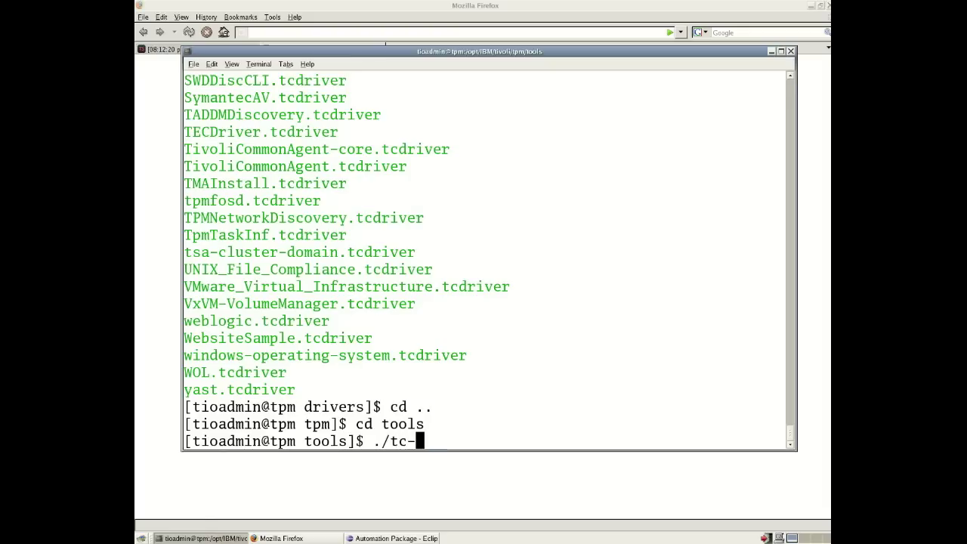
key(Tab)
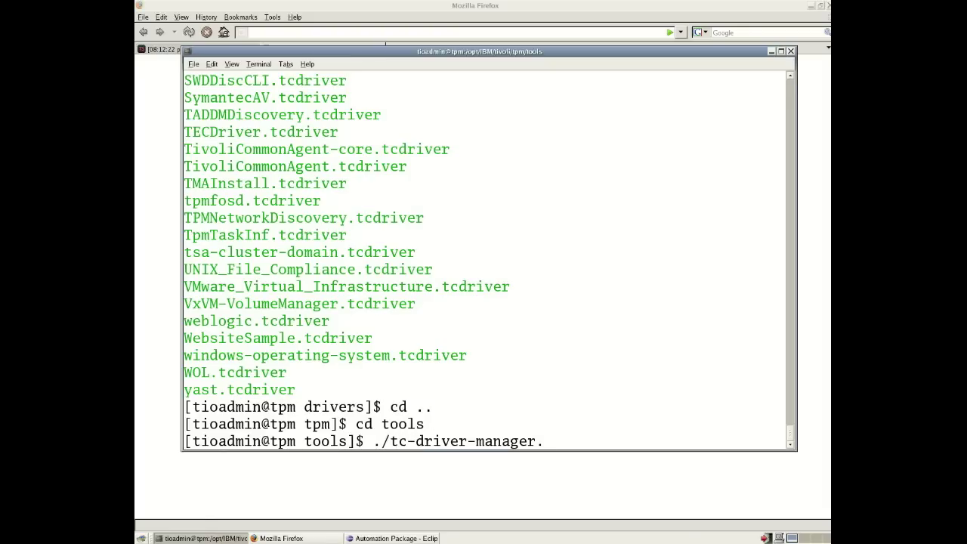
text(sh listAllStr)
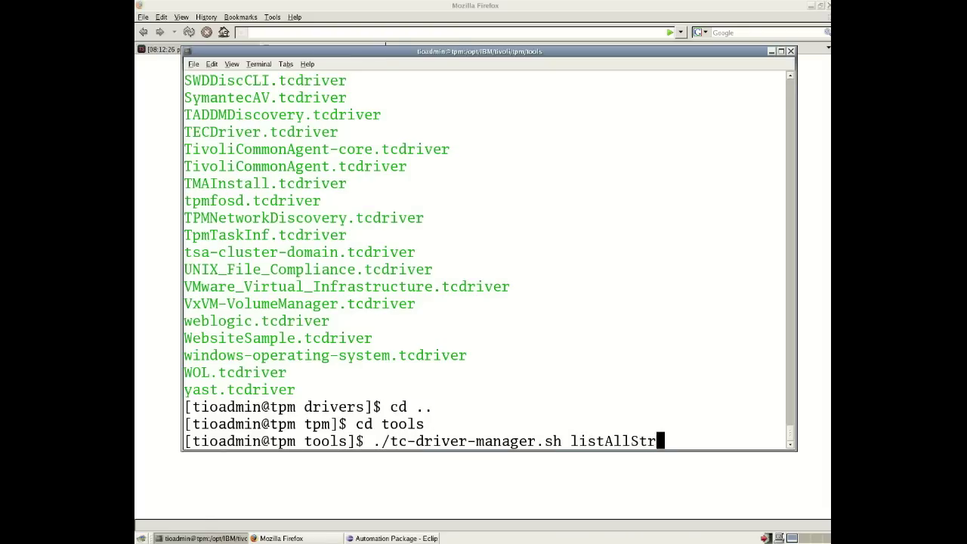
key(Return)
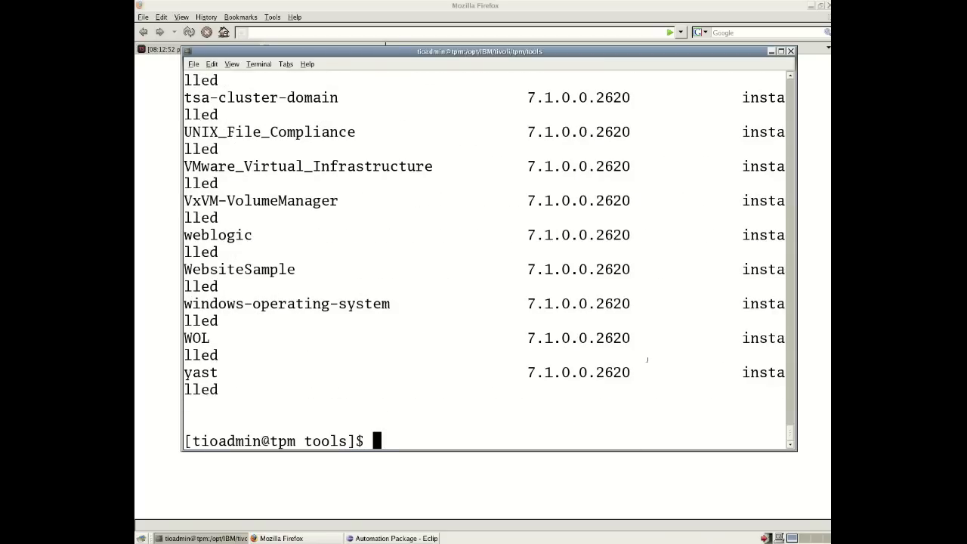
scroll(789, 435, up, 10)
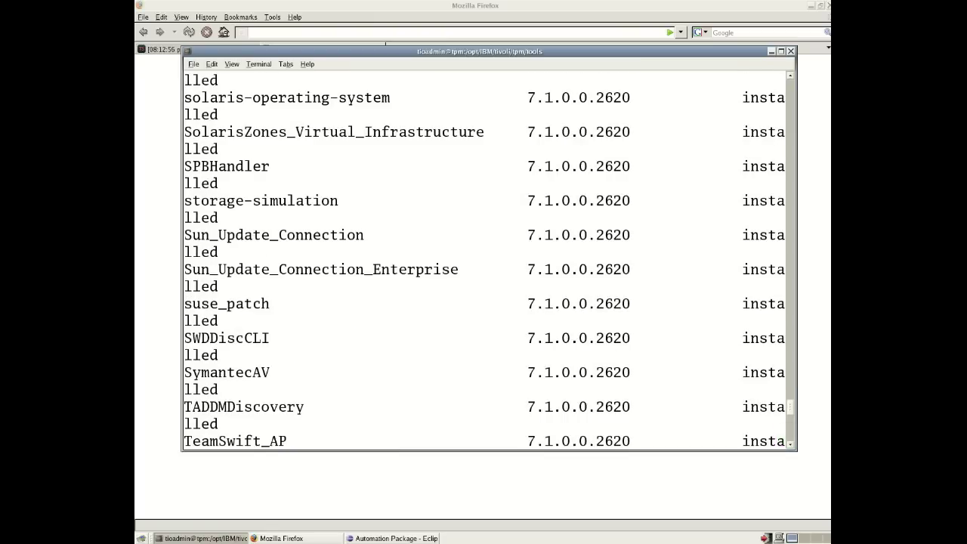
scroll(789, 410, up, 6)
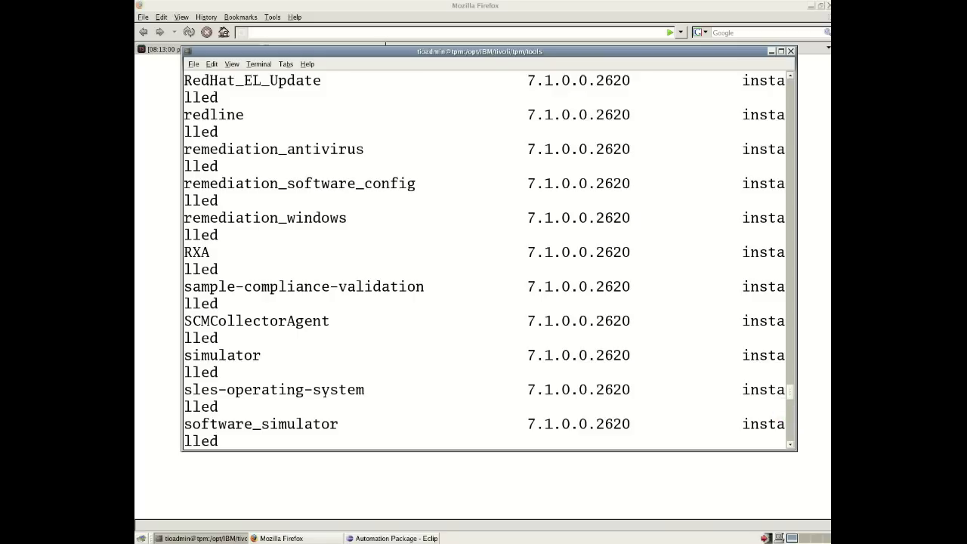
scroll(484, 260, up, 5)
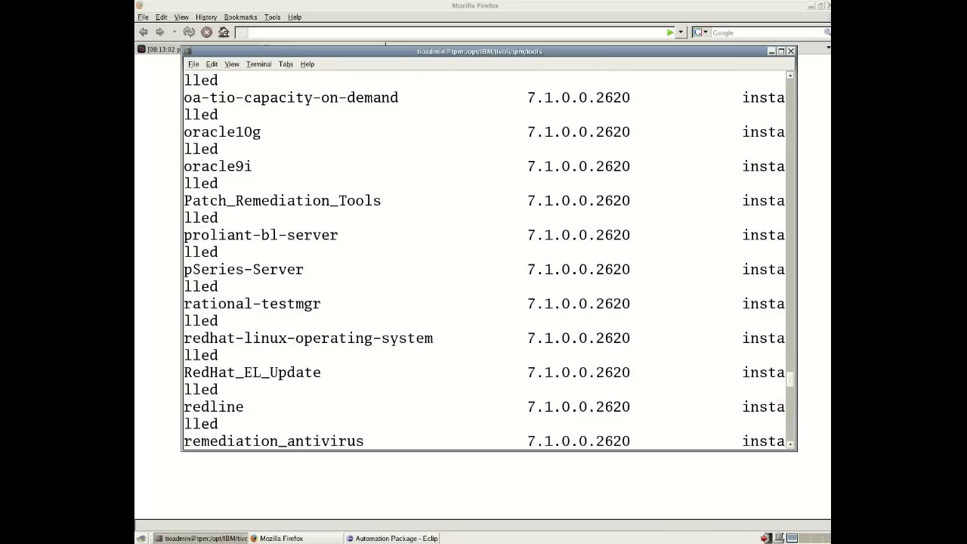
scroll(484, 261, up, 7)
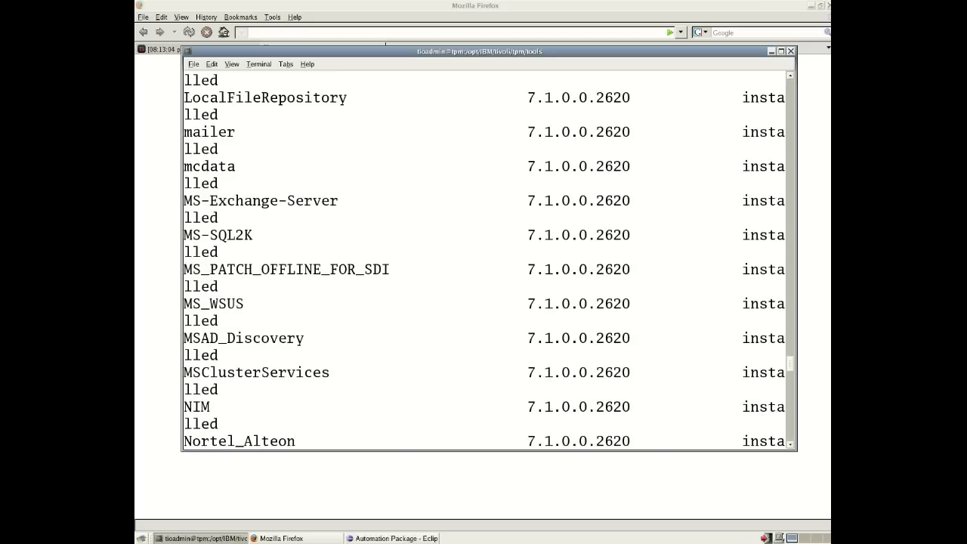
scroll(488, 260, down, 11)
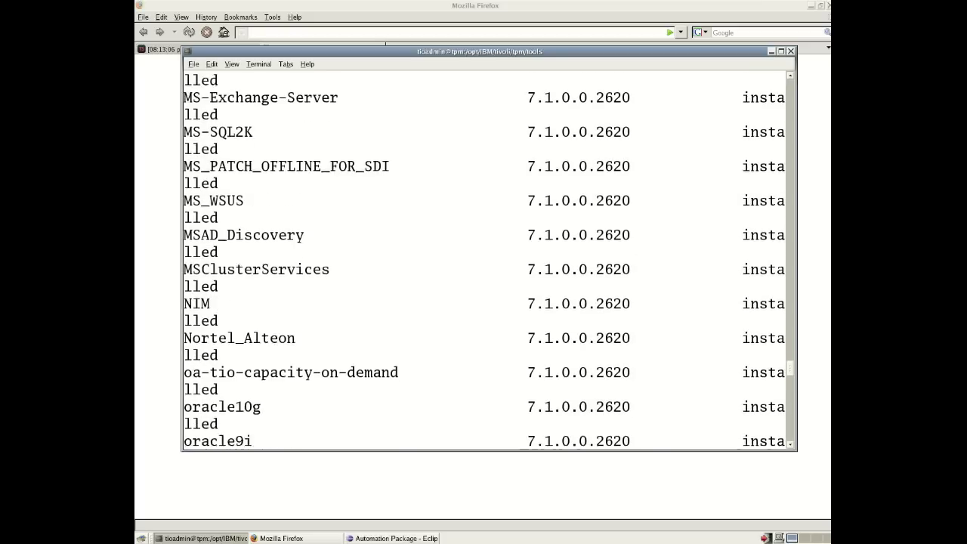
scroll(488, 260, down, 12)
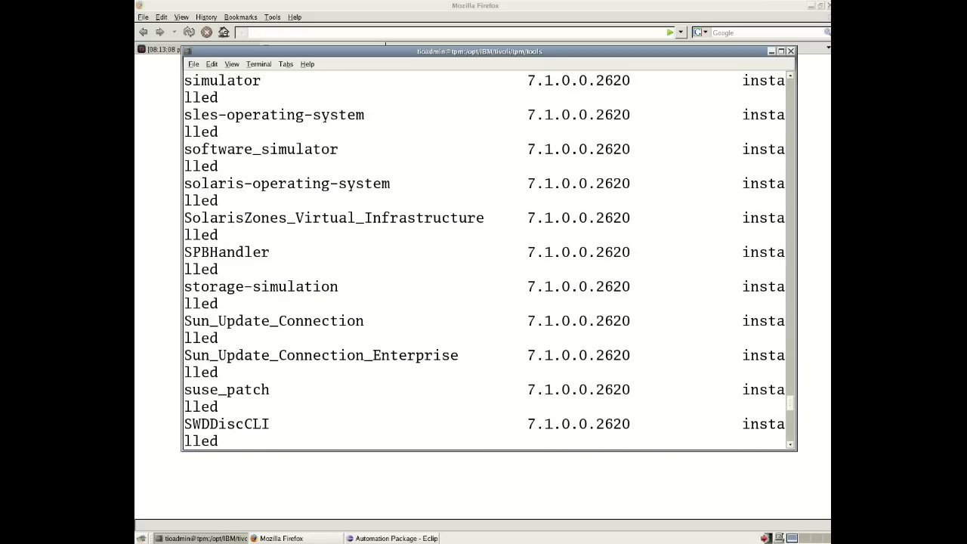
scroll(489, 260, down, 3)
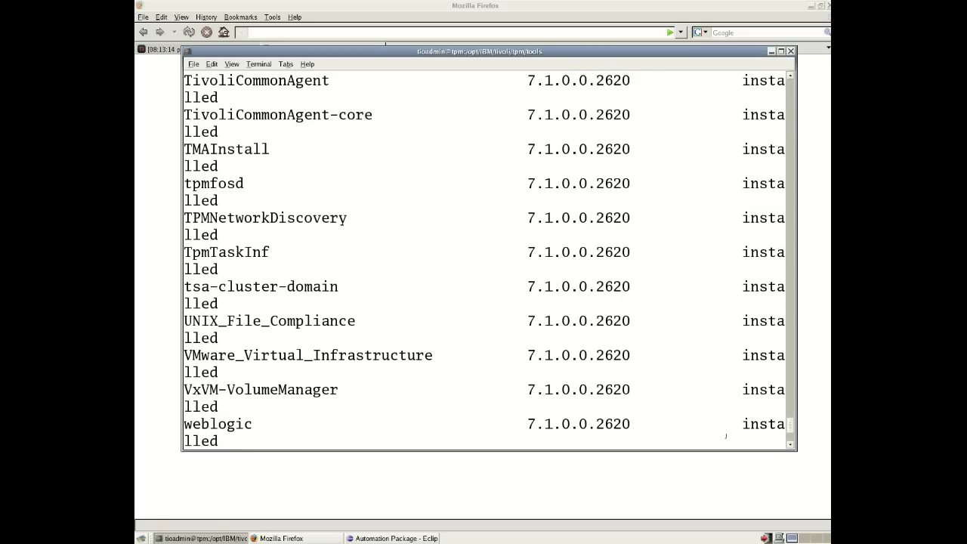
double_click(342, 361)
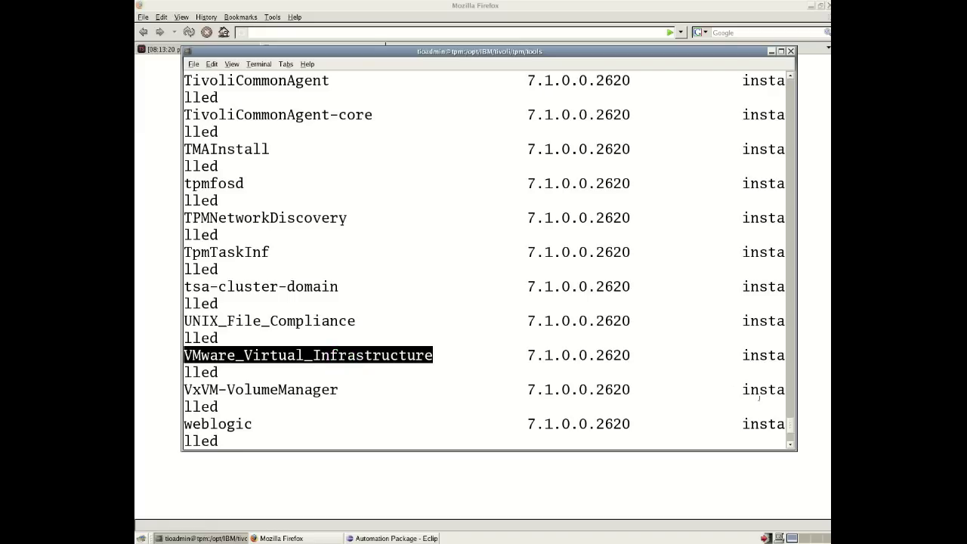
scroll(788, 424, up, 15)
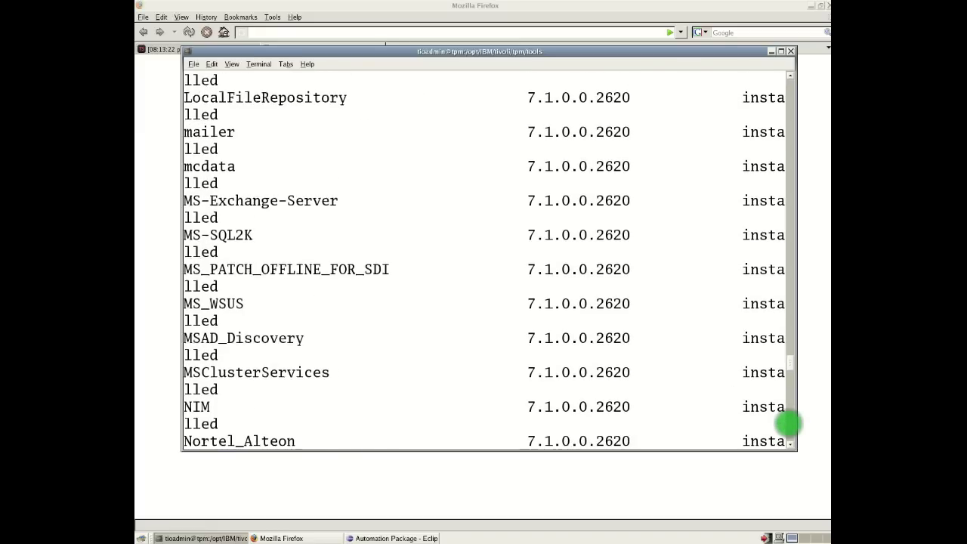
scroll(788, 424, up, 5)
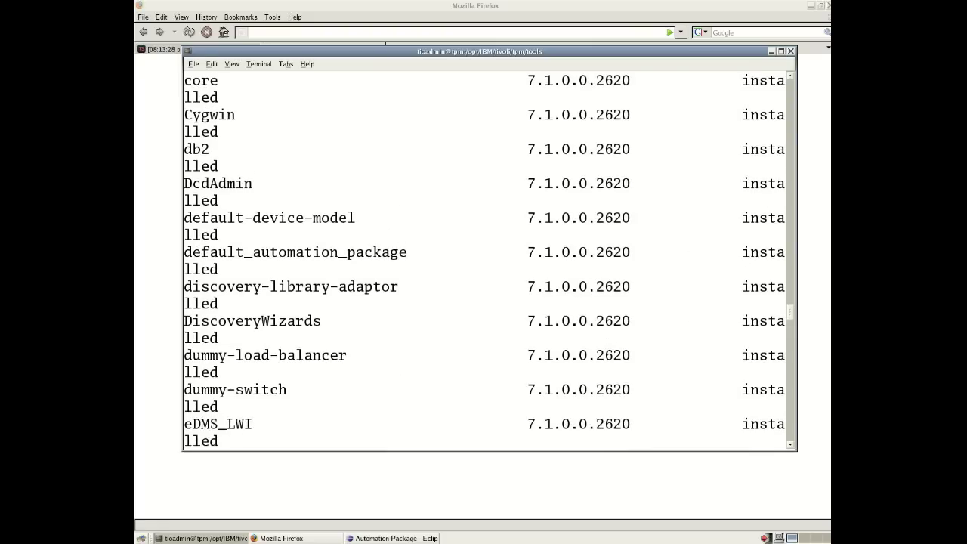
scroll(791, 312, up, 8)
scroll(791, 312, down, 1)
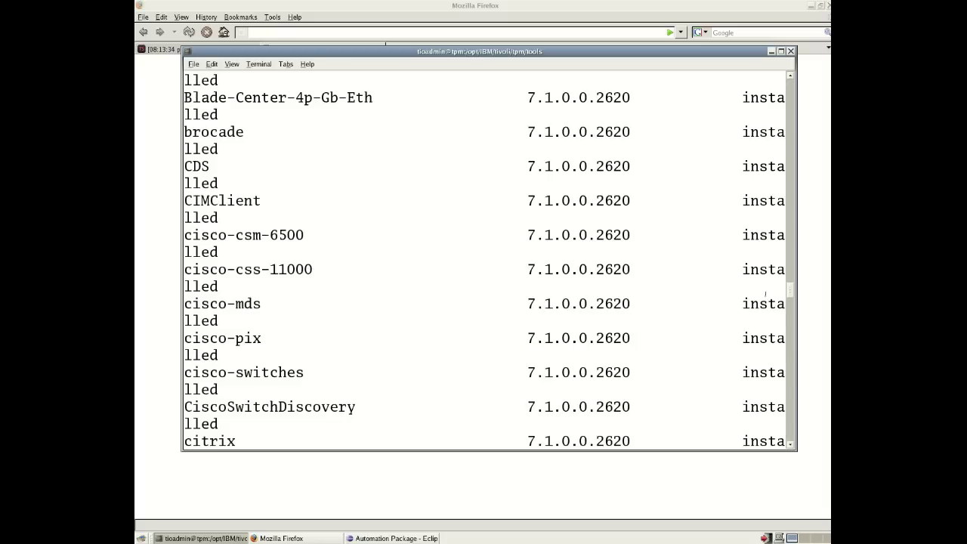
drag(790, 289, 790, 282)
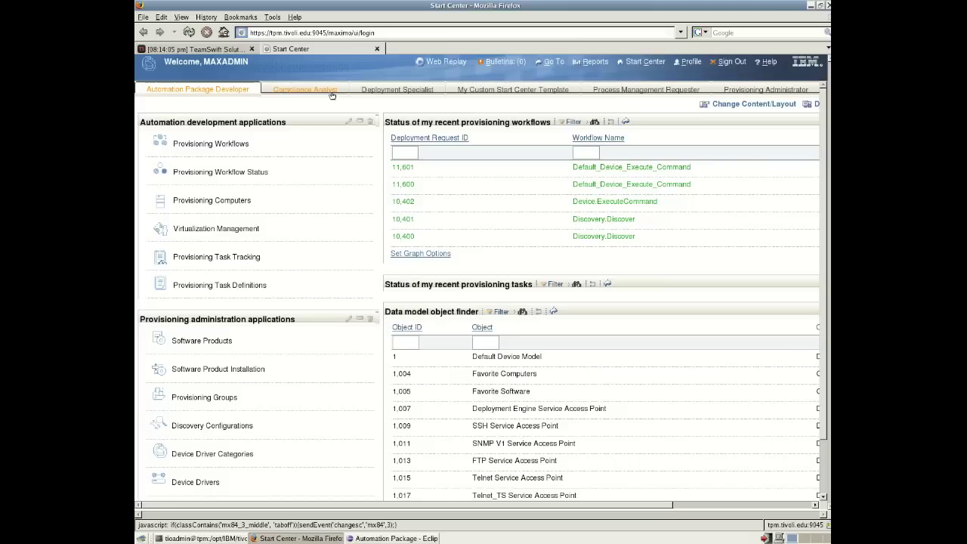
- Open Device Drivers through Go To > Administration > Provisioning
click(556, 62)
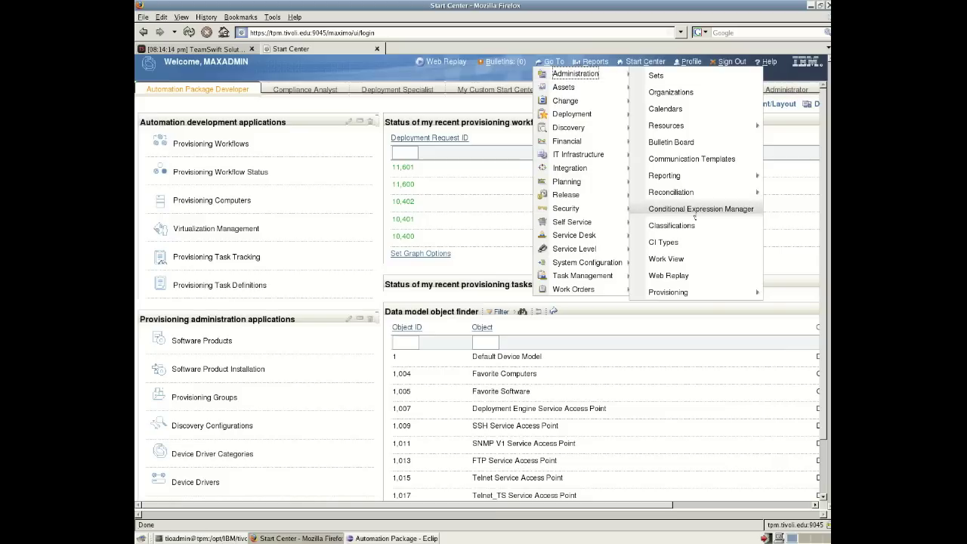
mouse_move(668, 292)
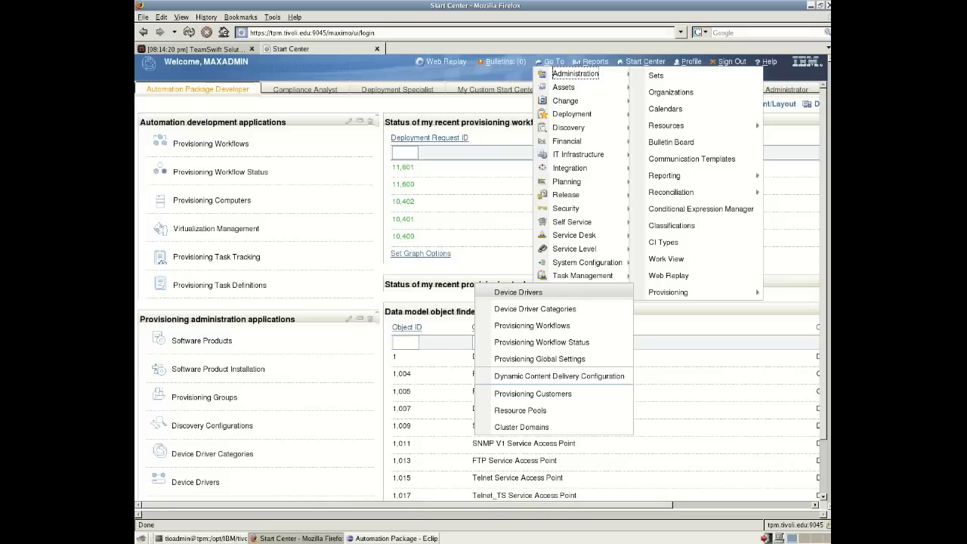
click(532, 293)
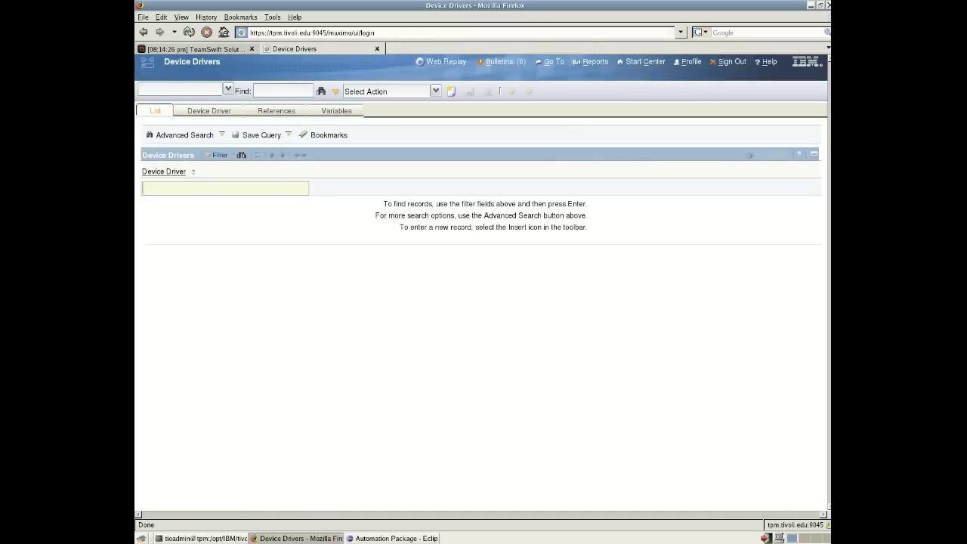
- List all device drivers, then filter by 'vmware' to show the five VMware_VI3 drivers
click(256, 186)
key(Return)
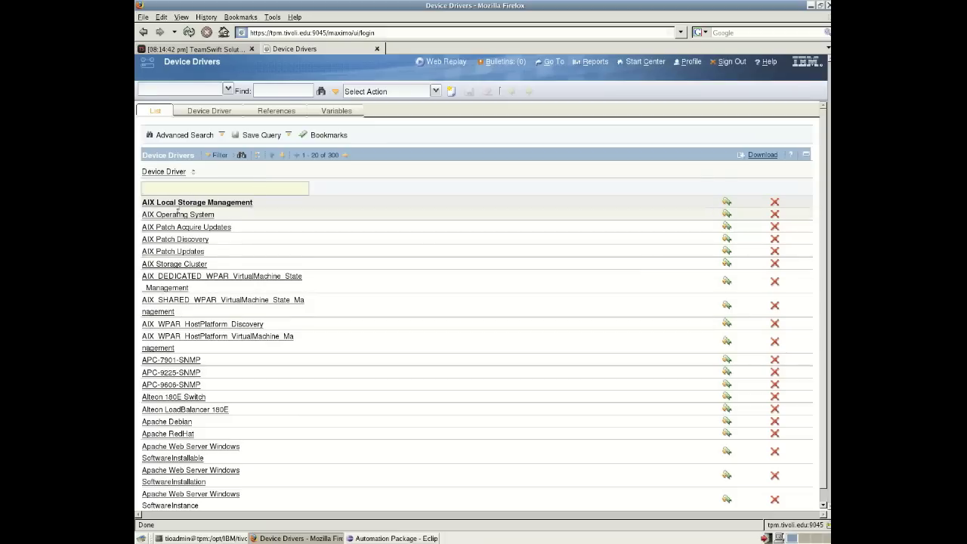
click(182, 188)
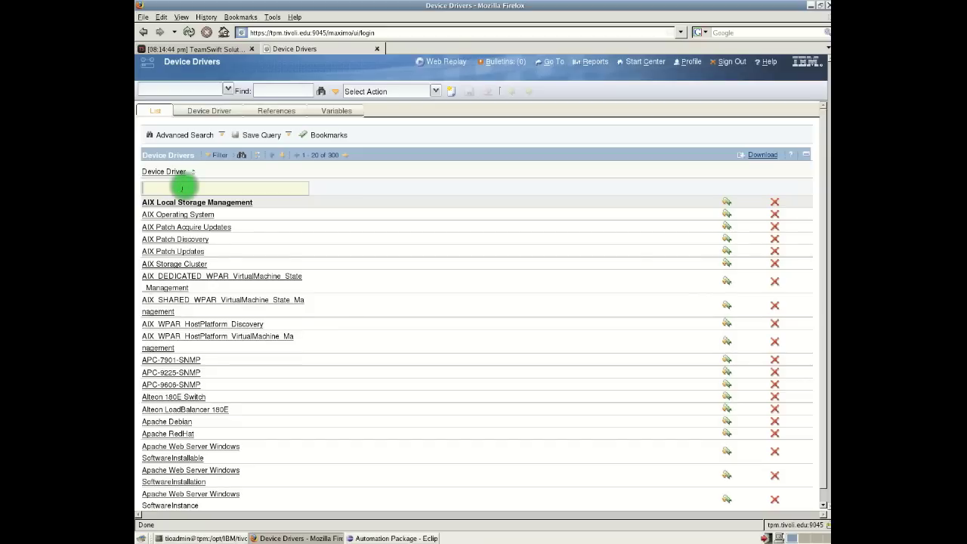
text(vmware)
key(Return)
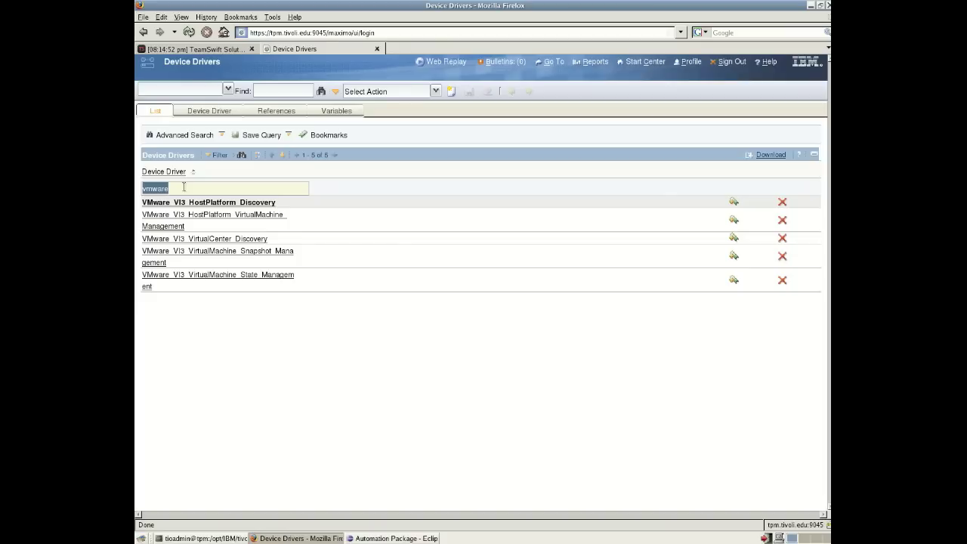
- Open VMware_VI3_HostPlatform_Discovery to see its VMware_VI3_HostSystem_Discovery workflow for Discovery.OnDevice
click(226, 202)
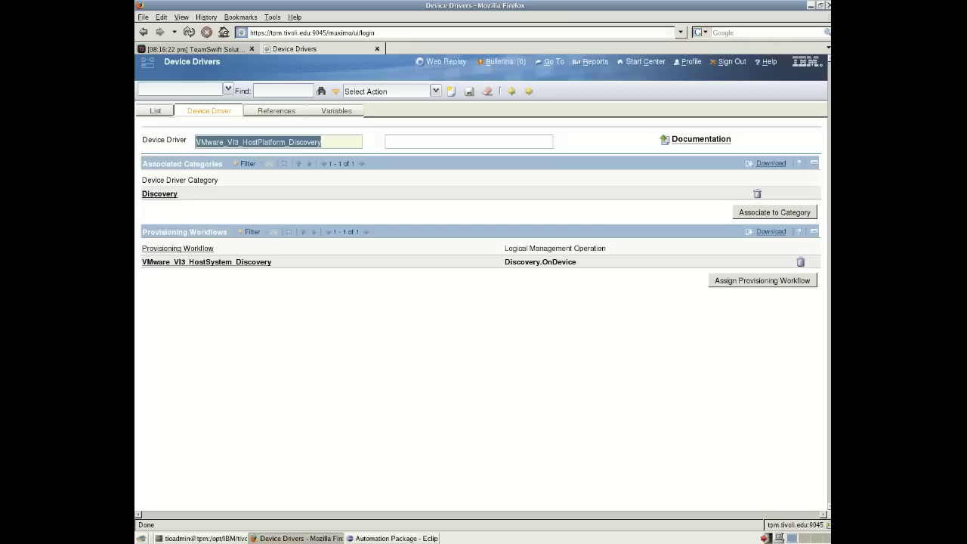
- Reach Provisioning Workflows from the Start Center and put the cursor in its name filter
click(634, 62)
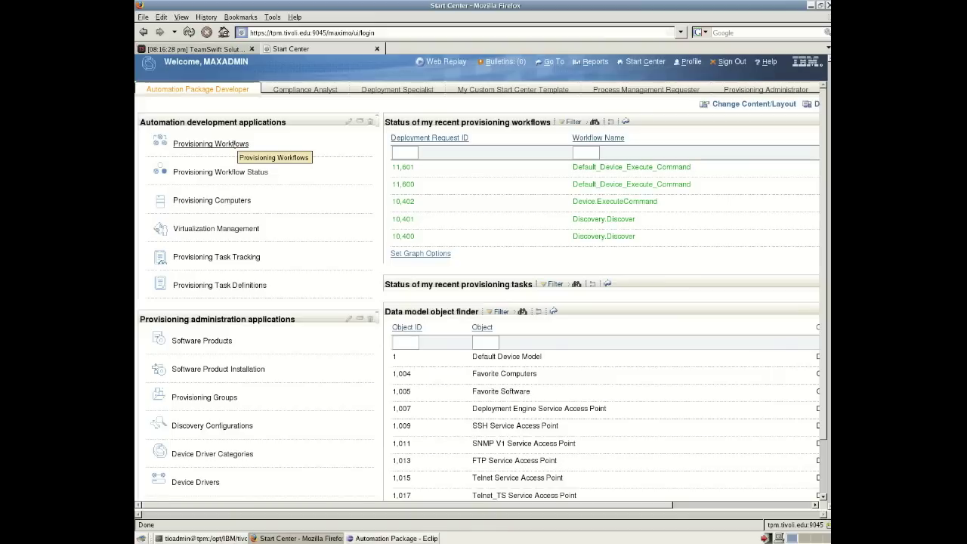
click(235, 143)
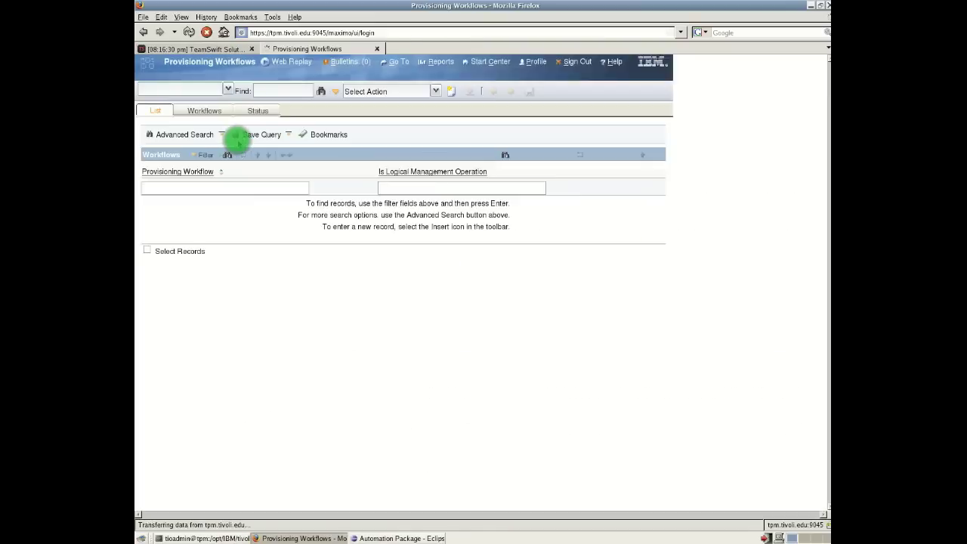
click(245, 183)
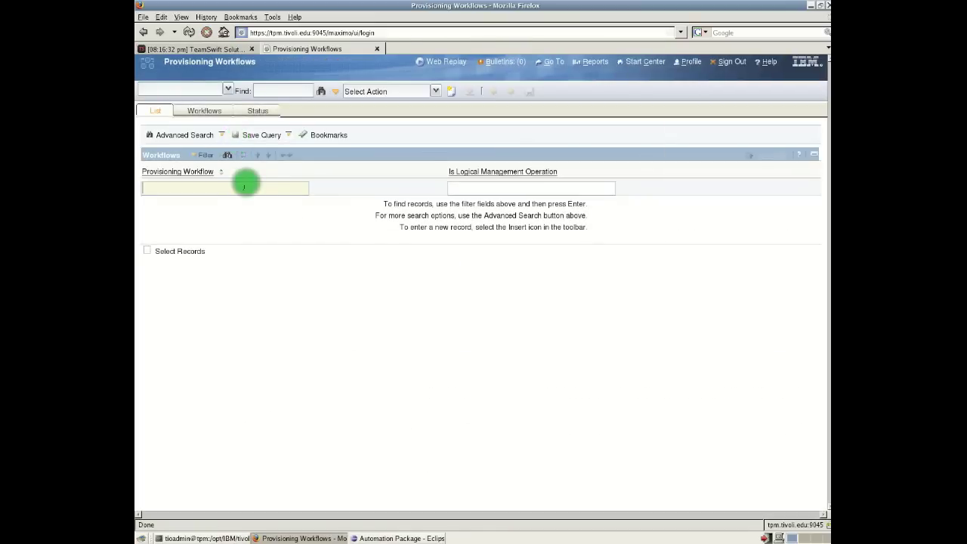
key(ctrl+v)
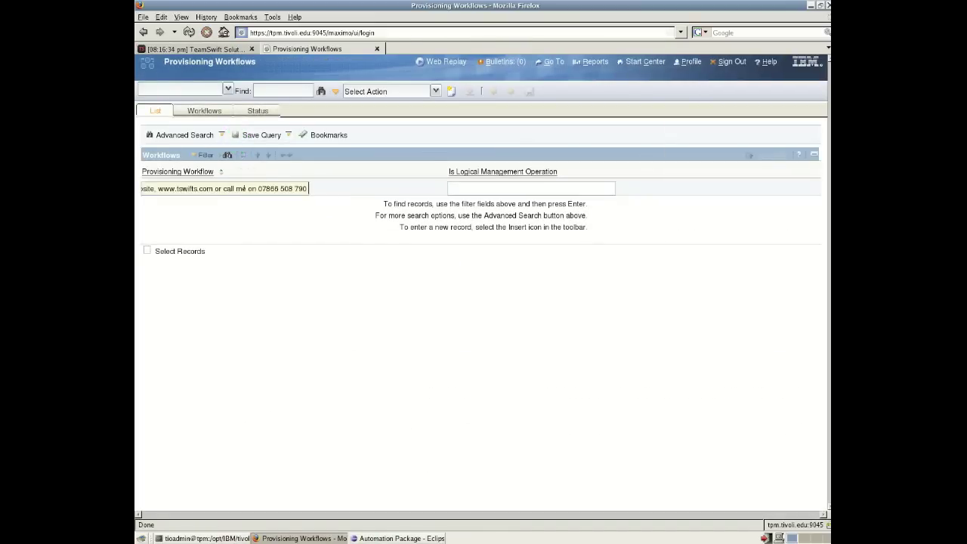
- Filter workflows by 'Default_Device_%' to list the six Default_Device_ workflows
key(ctrl+a)
key(BackSpace)
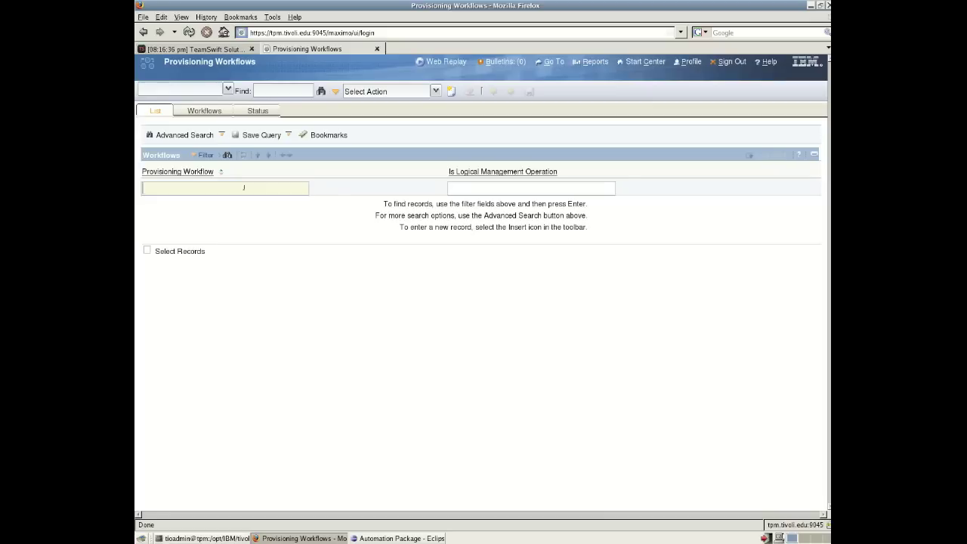
text(Default_Device_%)
key(Return)
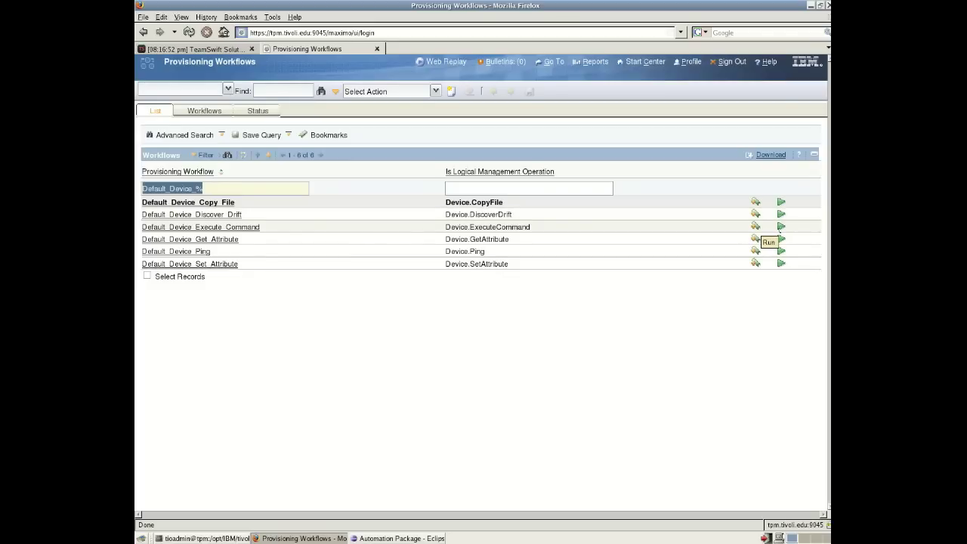
- Run Default_Device_Execute_Command and answer No to tracking provisioning task COPTSK162I
click(781, 226)
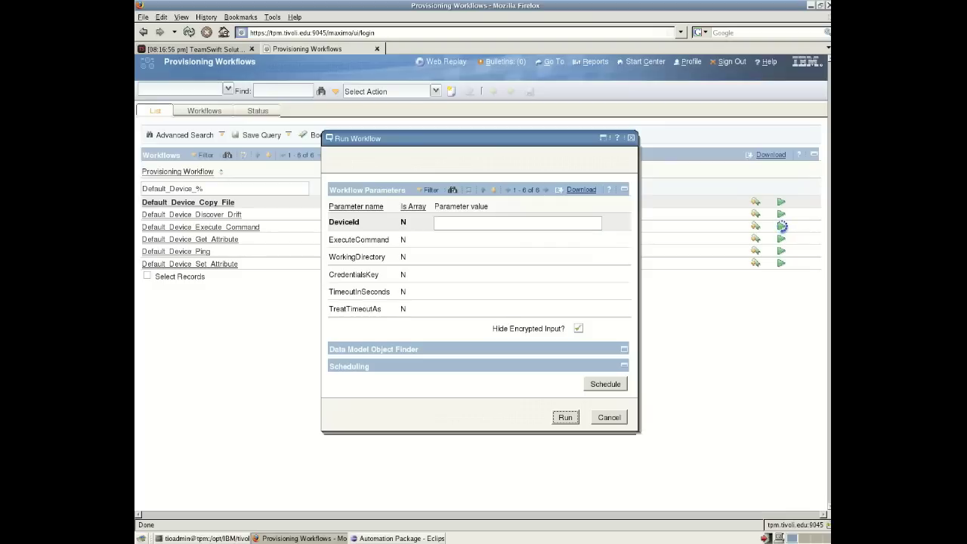
drag(530, 136, 527, 93)
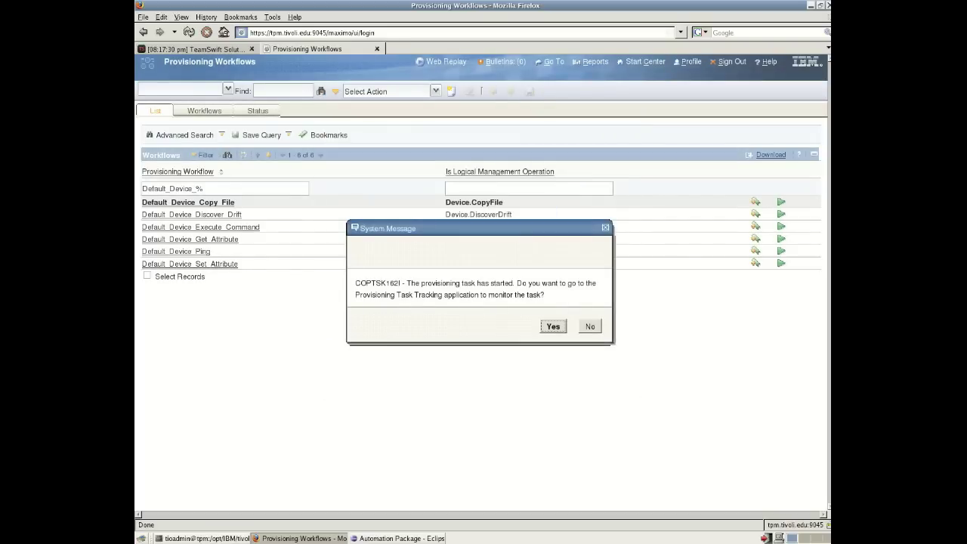
click(589, 326)
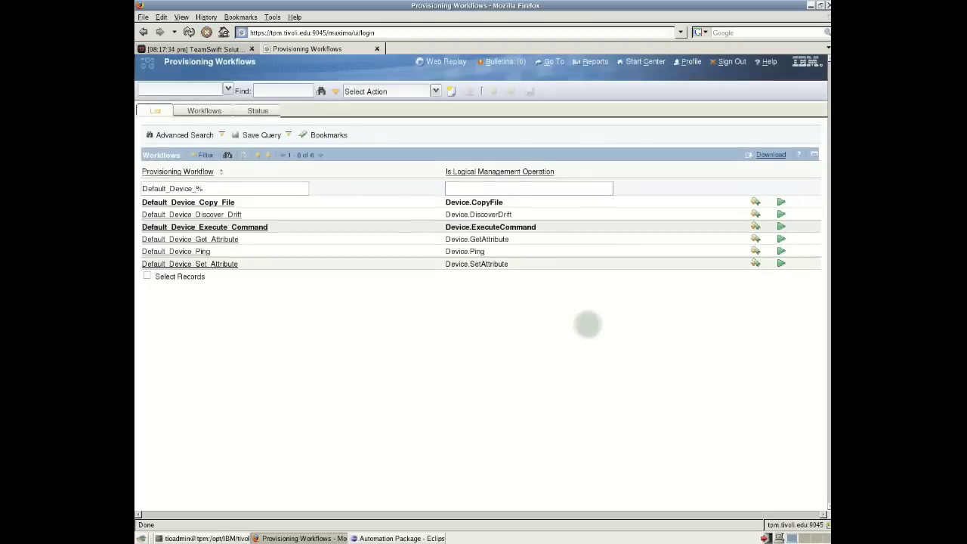
click(781, 226)
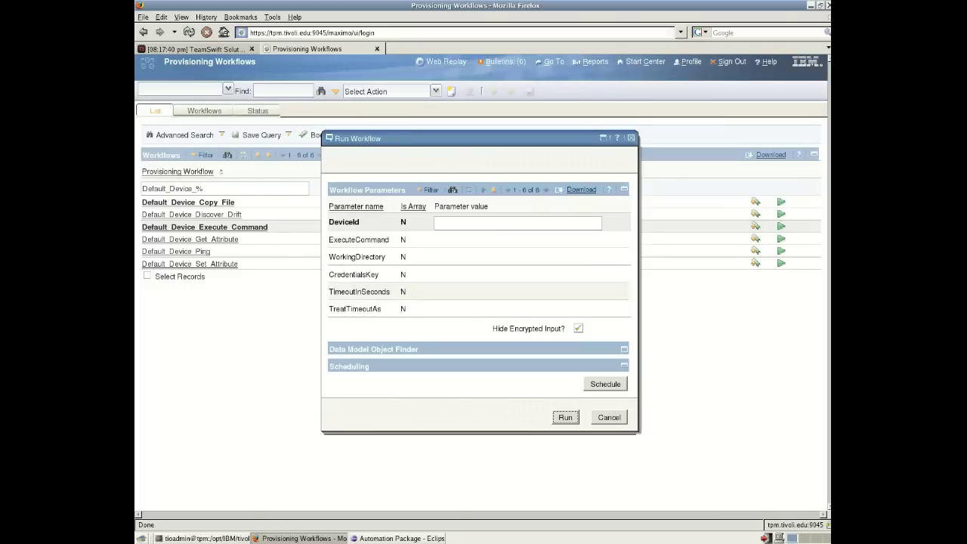
- Search 'tpm' in the Data Model Object Finder and enter DeviceId 4868 for tpm.tivoli.edu
click(624, 349)
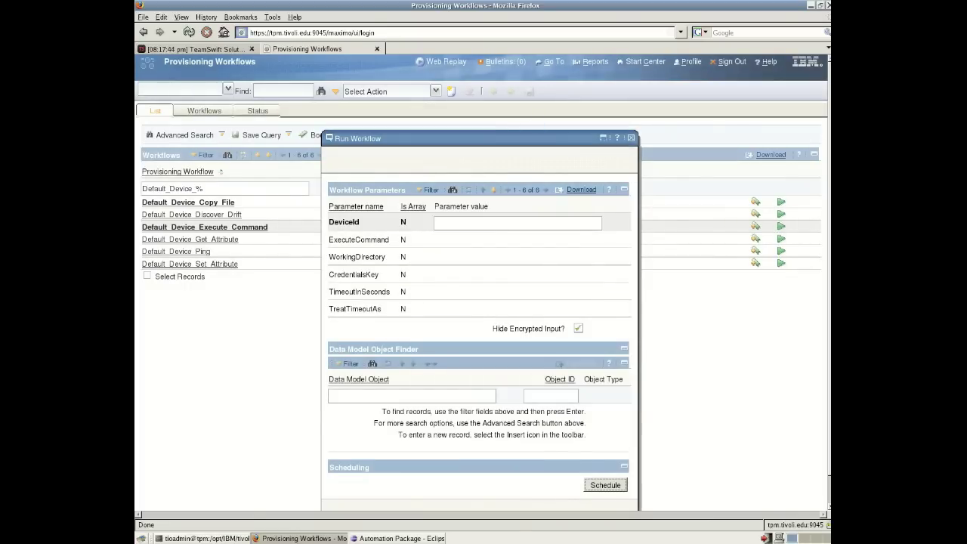
drag(534, 138, 536, 88)
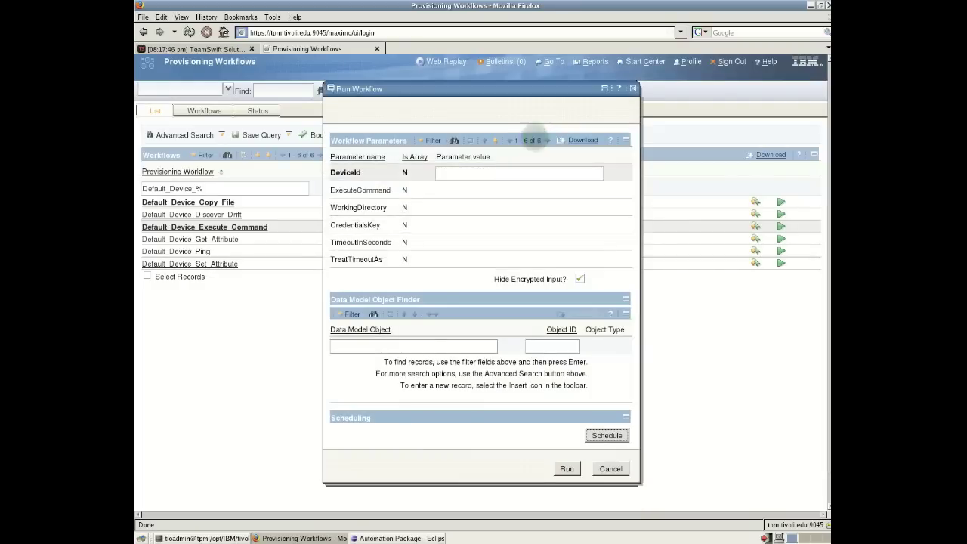
click(540, 344)
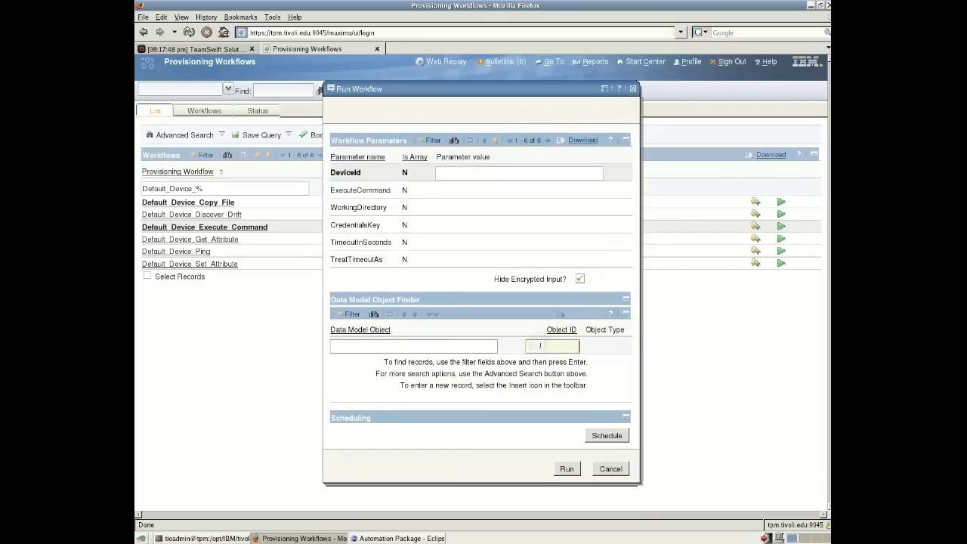
click(437, 347)
text(tpm)
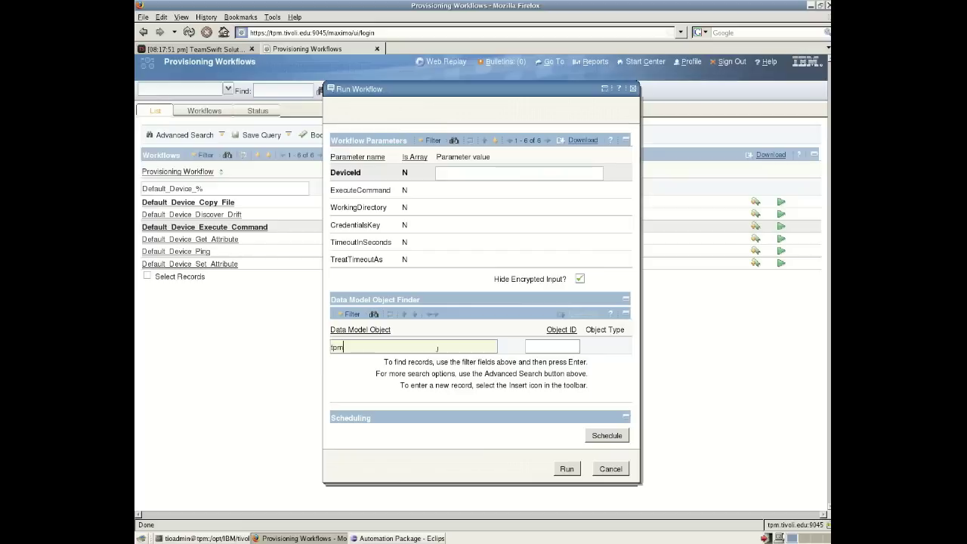
key(Return)
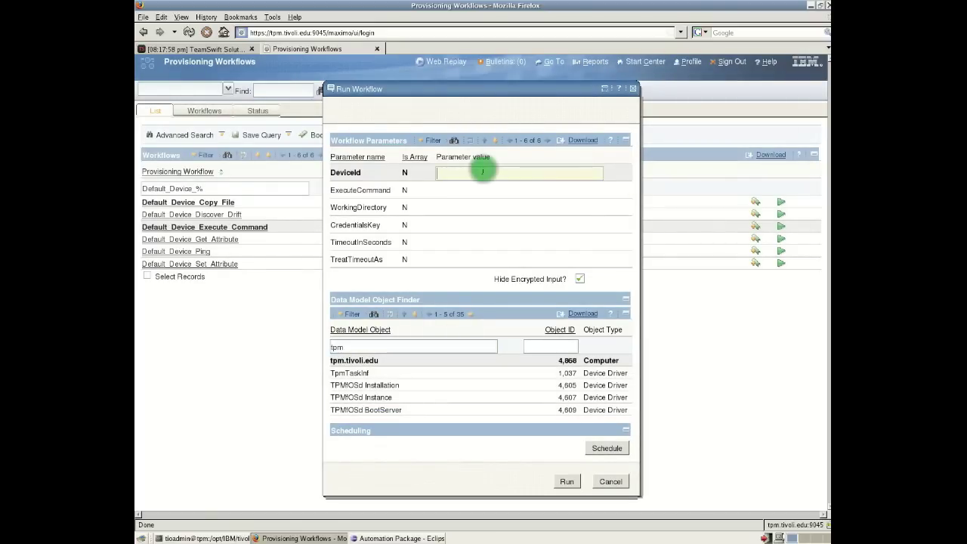
text(4868)
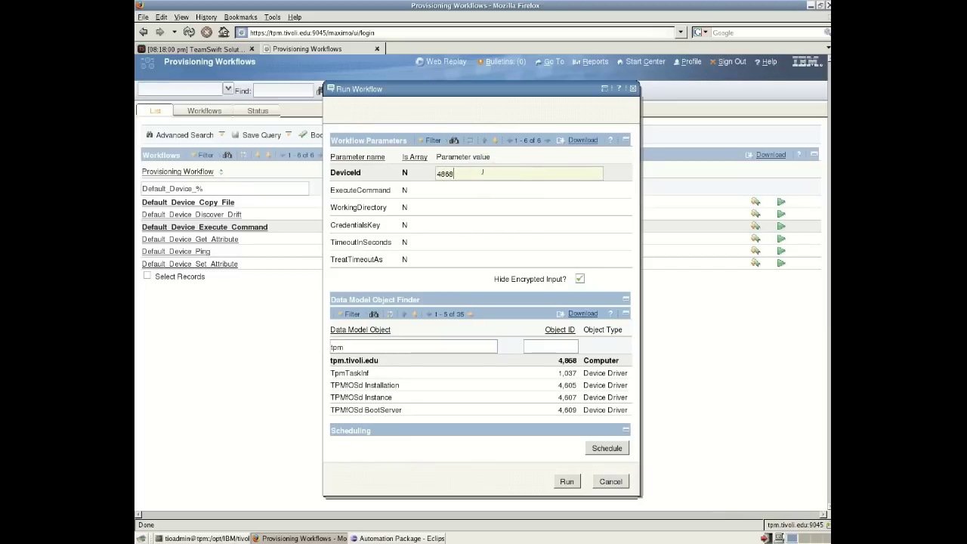
- Unhide encrypted values and enter command 'uname -a' with working directory '/tmp'
click(441, 190)
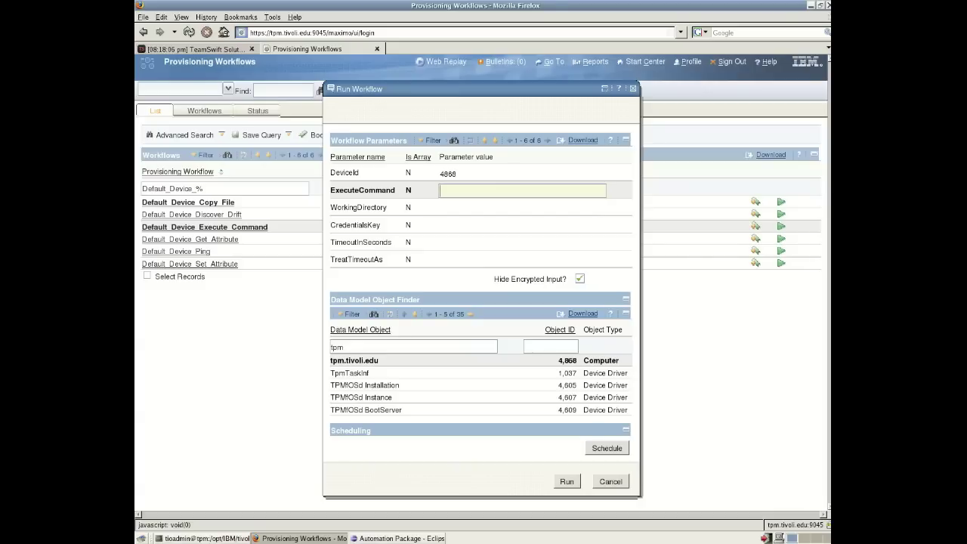
click(579, 279)
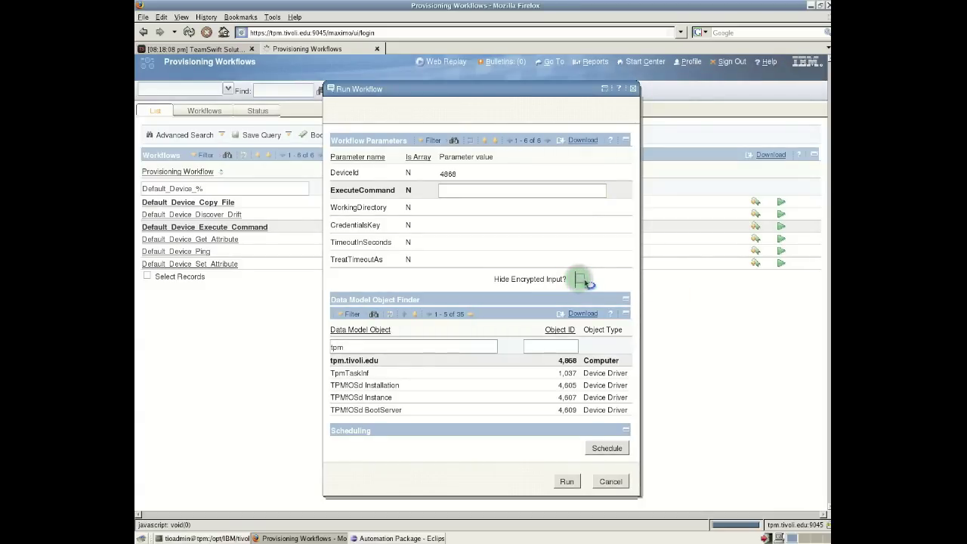
click(499, 191)
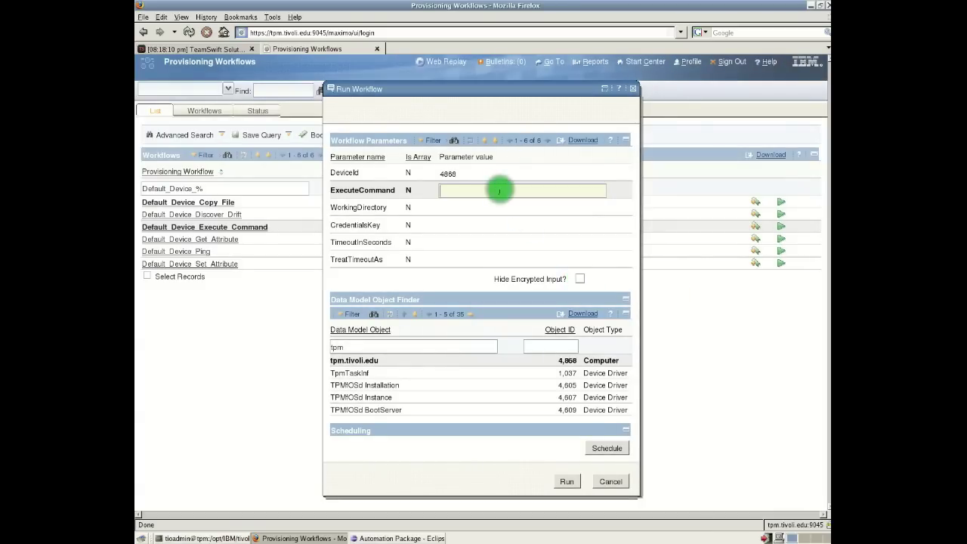
text(uname -a)
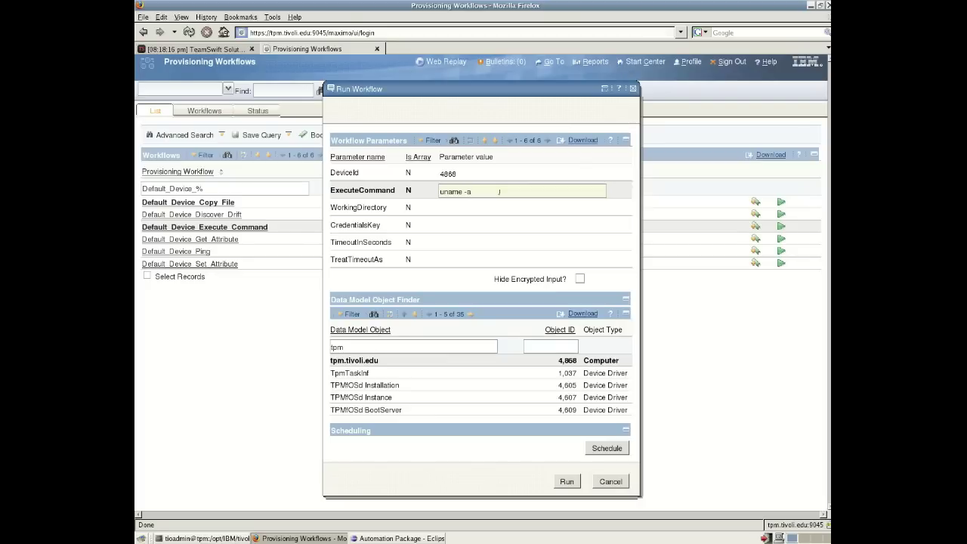
click(498, 204)
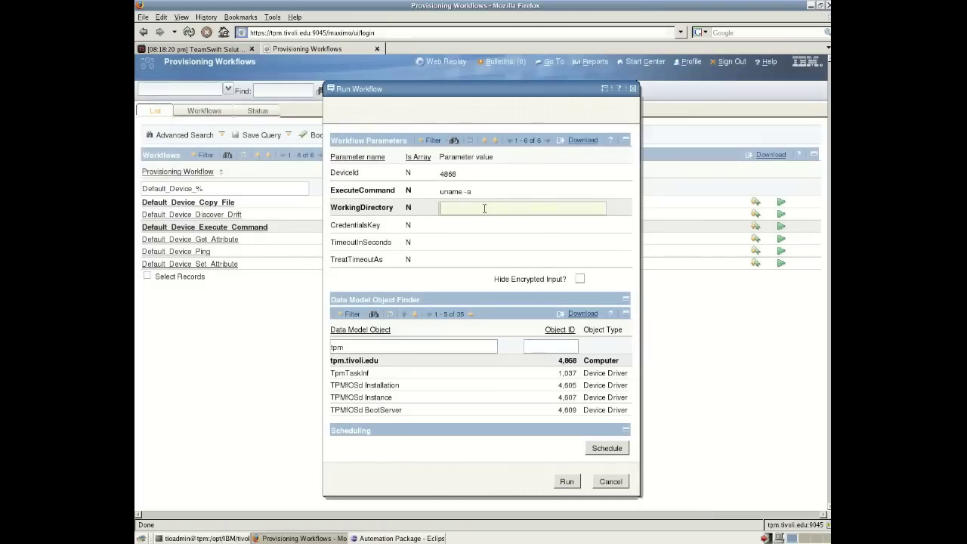
text(/tmp)
- Set credentials key 'default' and a 100-second timeout treated as 'error', then run the workflow
click(484, 221)
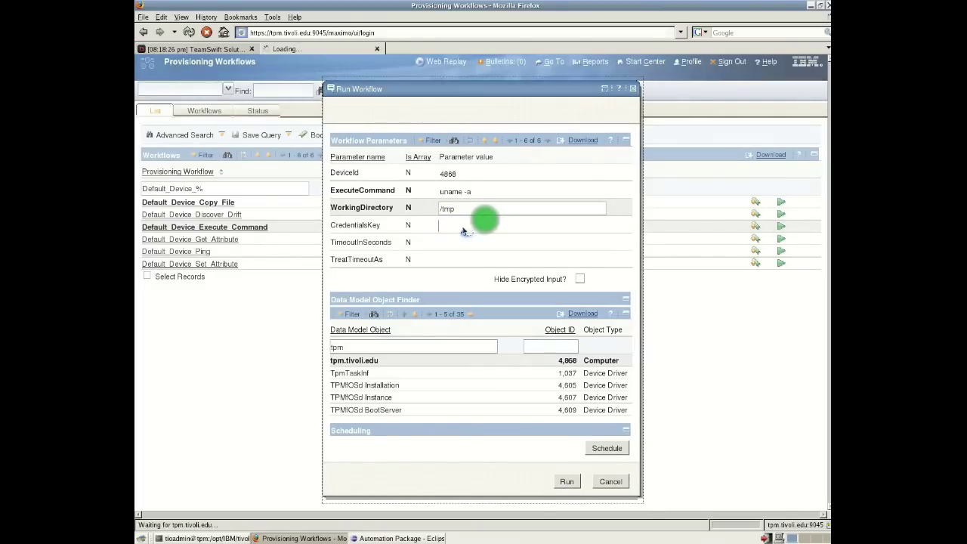
text(d)
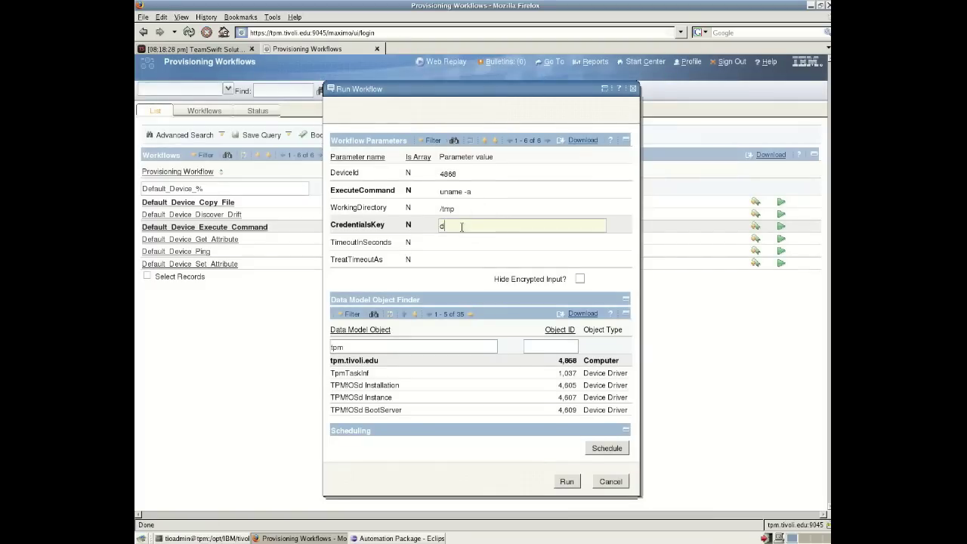
text(efault)
click(462, 241)
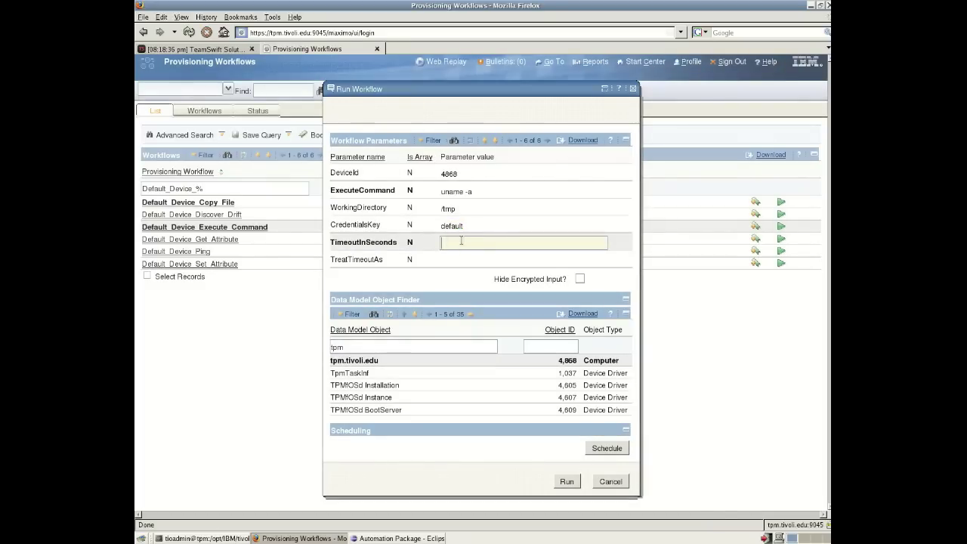
text(100)
click(458, 257)
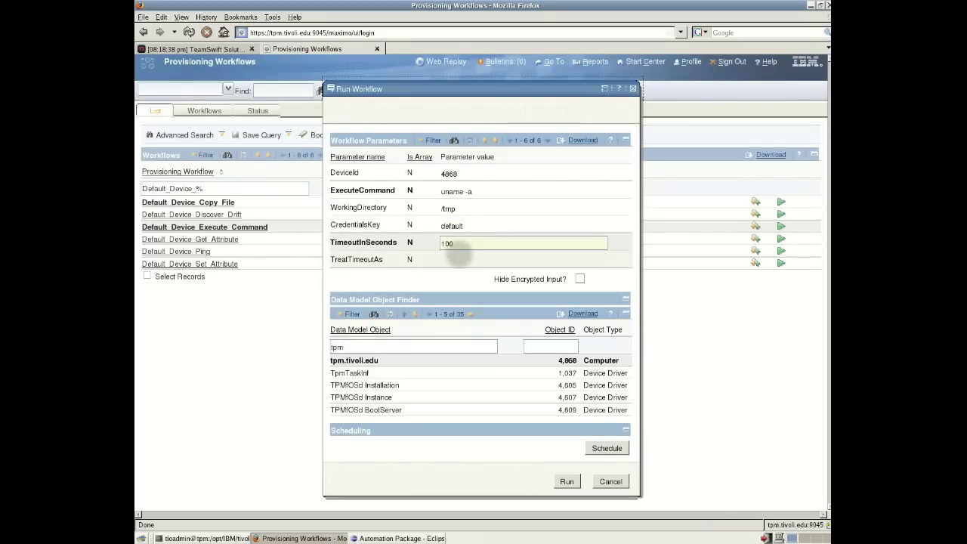
click(448, 260)
text(error)
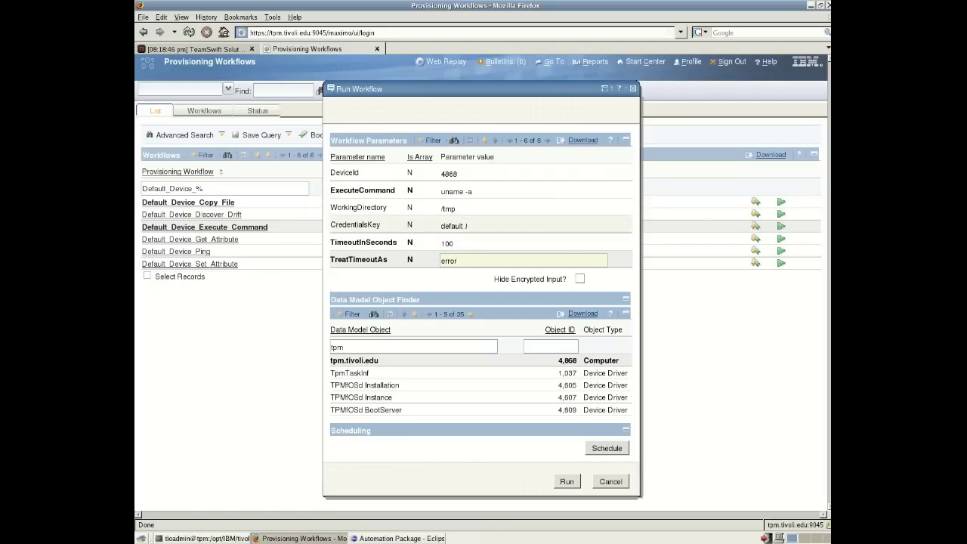
click(566, 484)
click(566, 484)
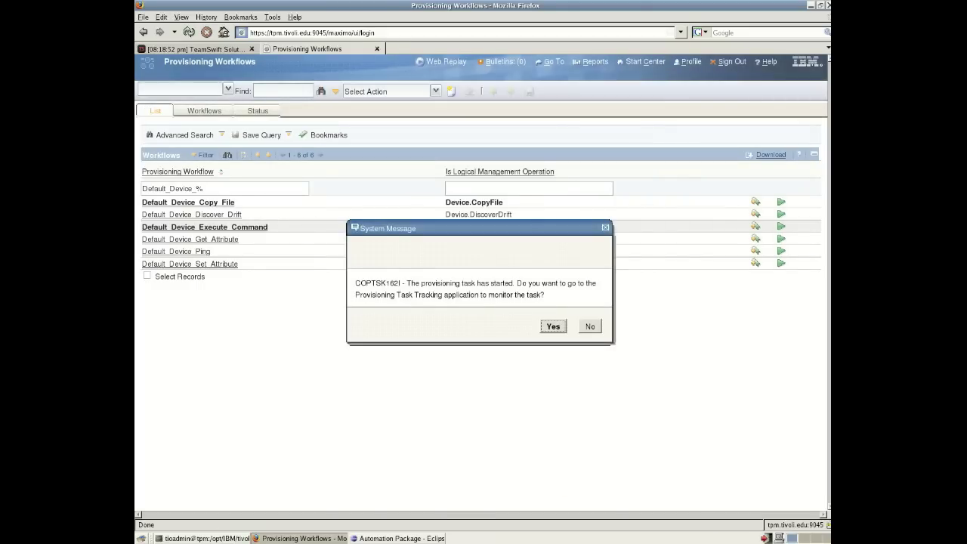
- Answer Yes in the System Message to track the Default_Device_Execute_Command task
click(553, 326)
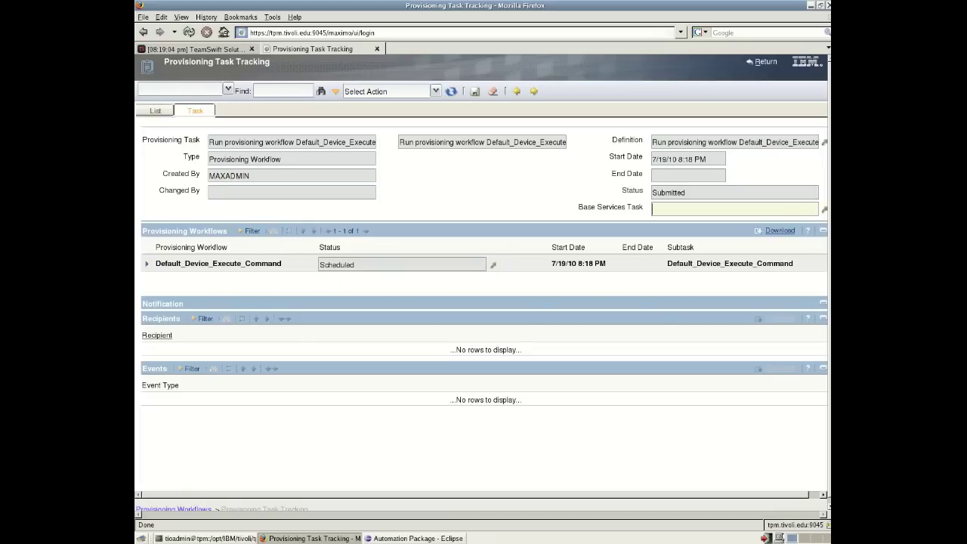
- Refresh the task tracking page and expand the Default_Device_Execute_Command row's details
click(450, 91)
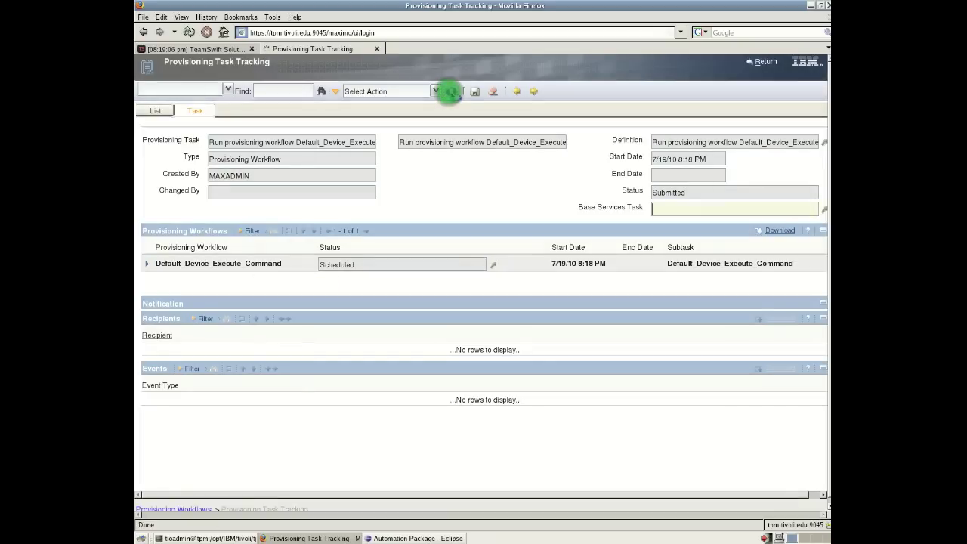
click(451, 92)
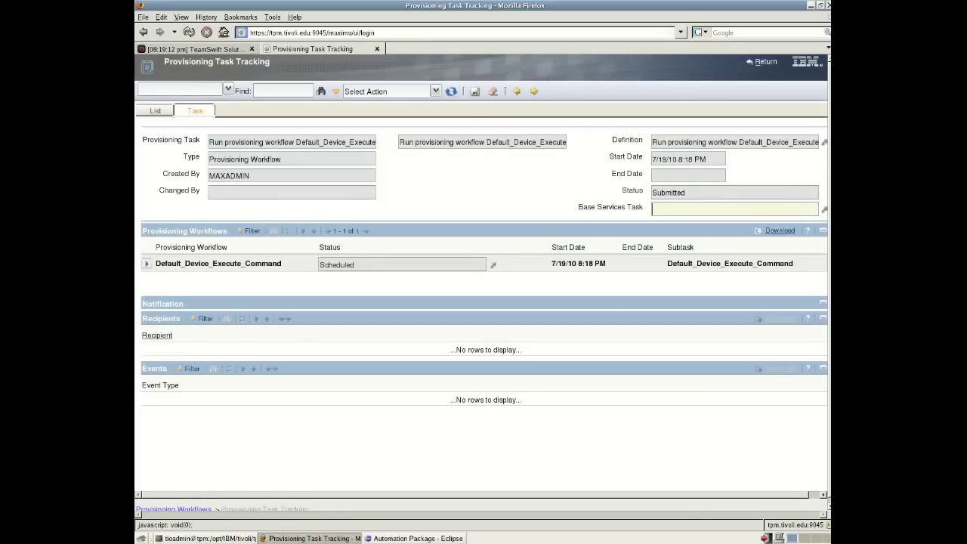
click(147, 263)
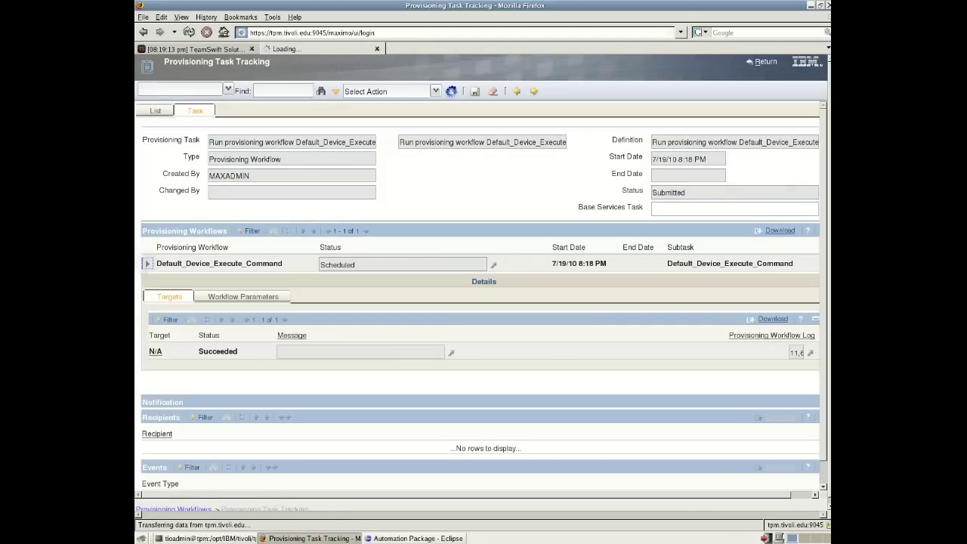
- Refresh until the target shows Succeeded, then open the Provisioning Workflow Log's navigation options
click(451, 92)
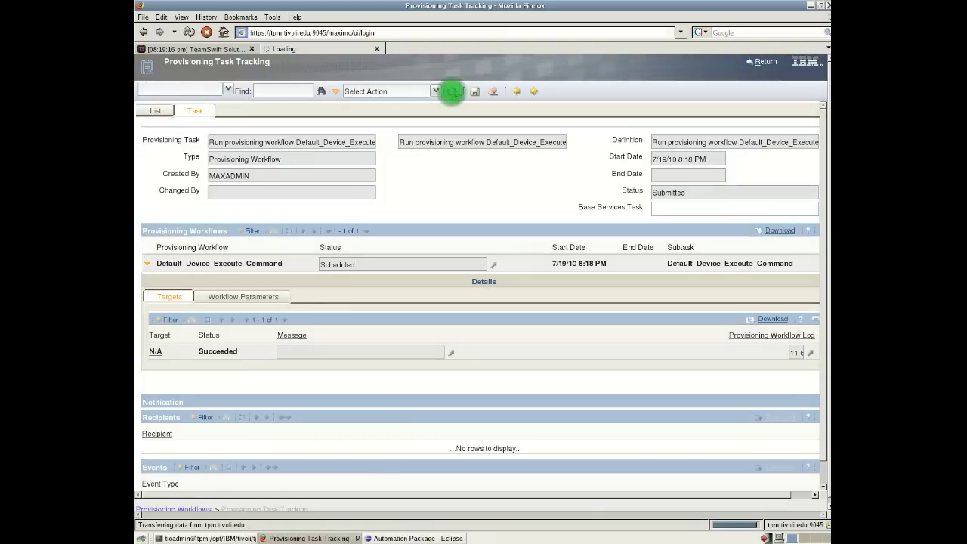
click(453, 92)
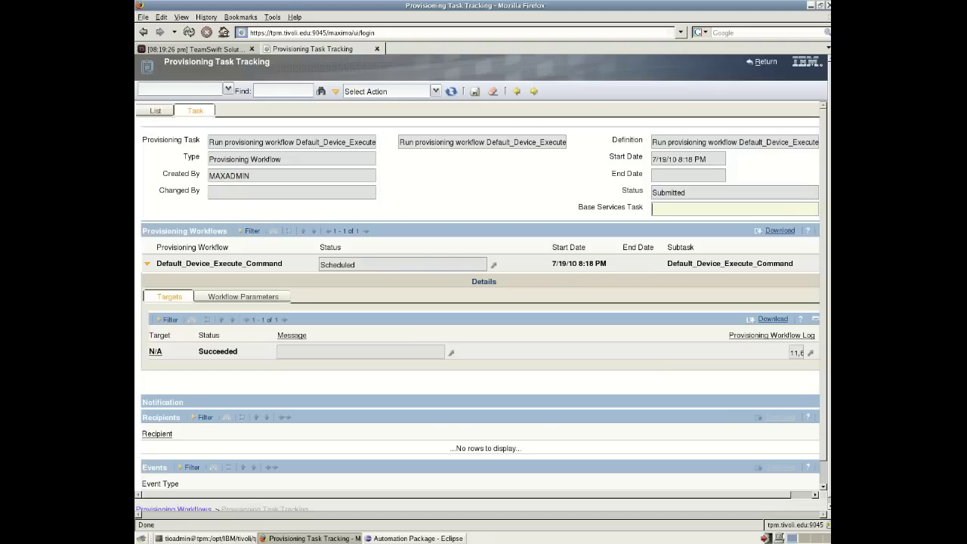
click(452, 91)
click(450, 92)
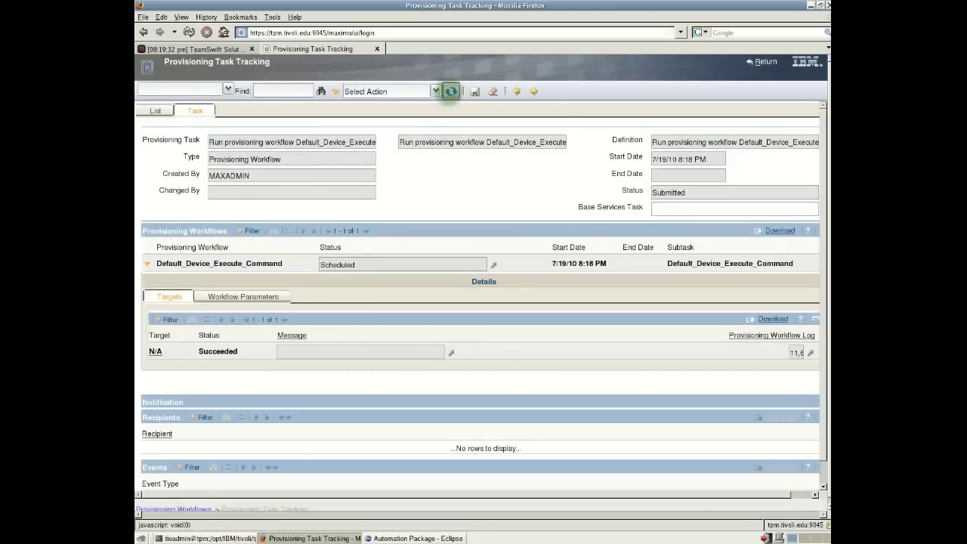
click(451, 92)
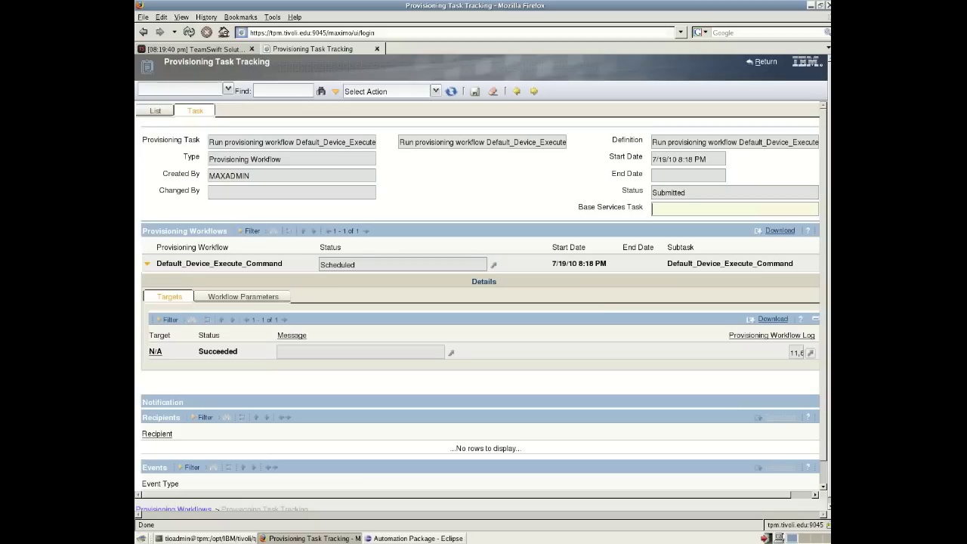
click(810, 353)
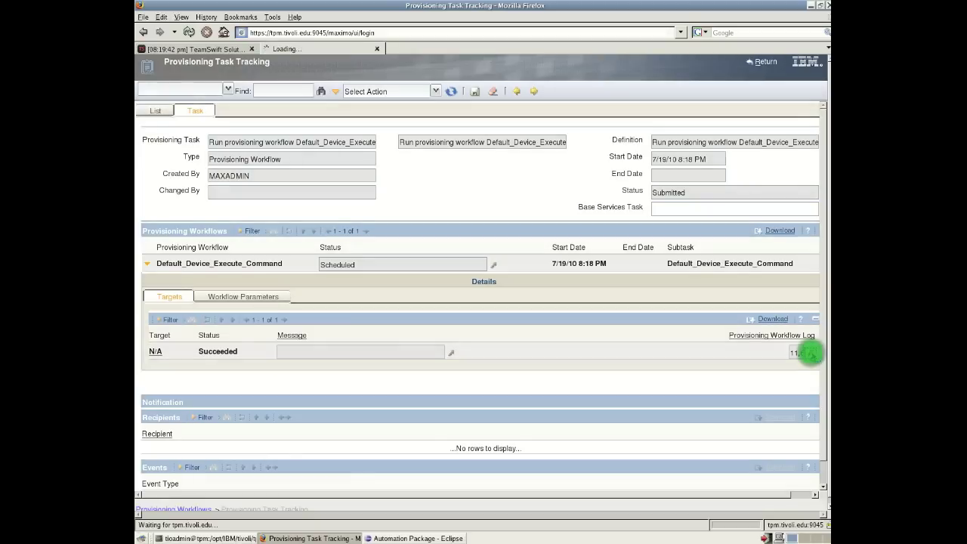
click(791, 355)
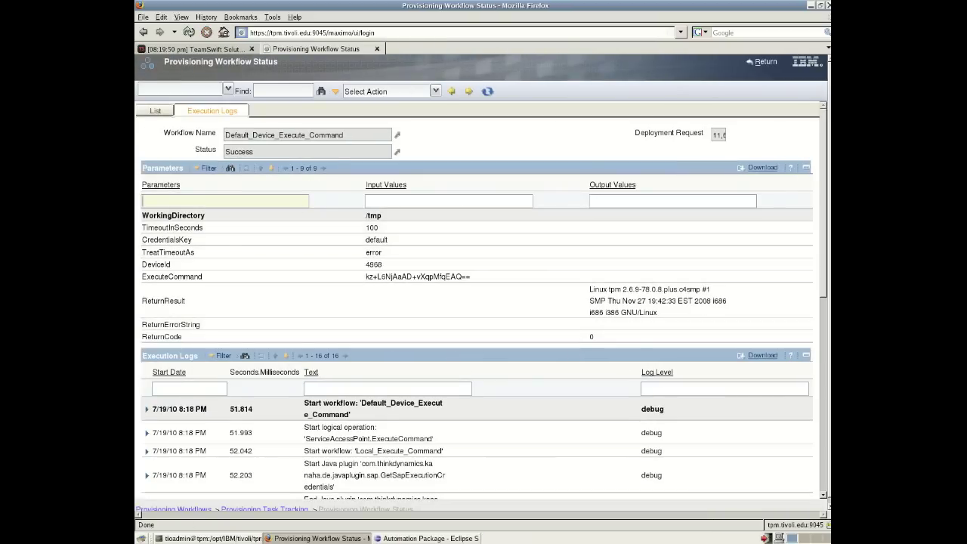
scroll(476, 302, down, 10)
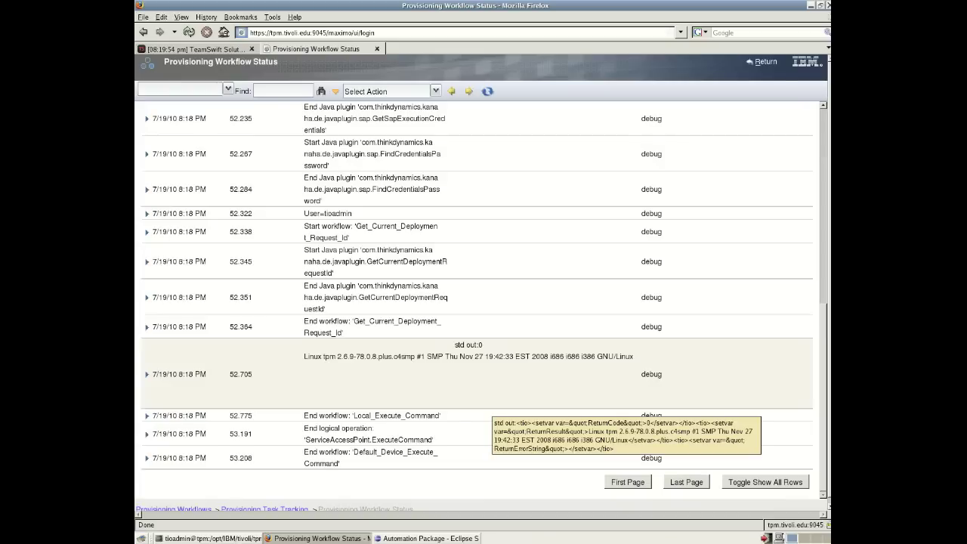
scroll(476, 302, up, 10)
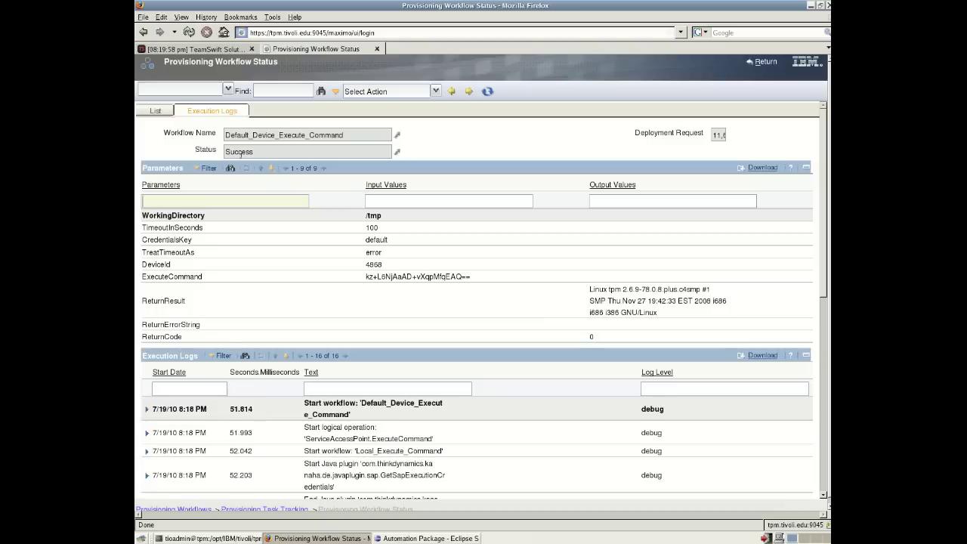
click(240, 152)
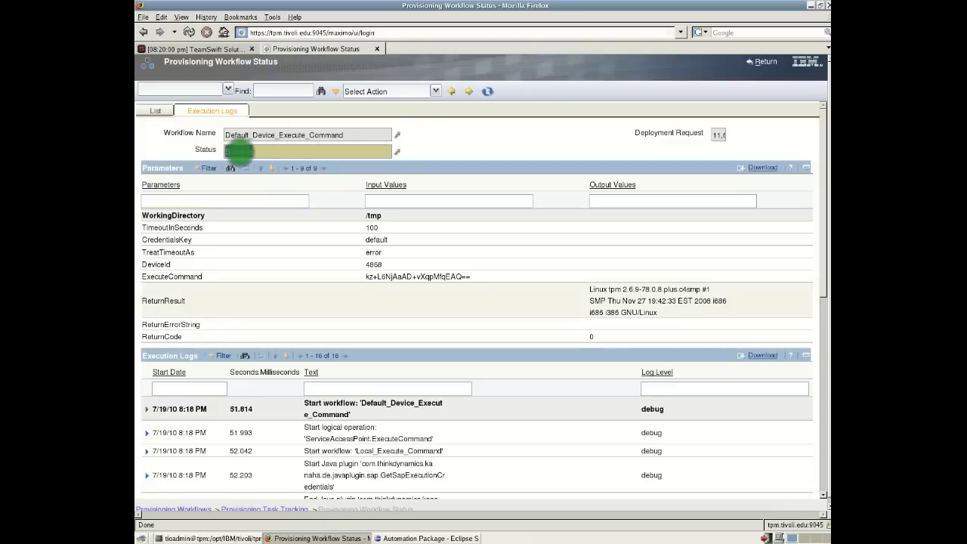
triple_click(588, 288)
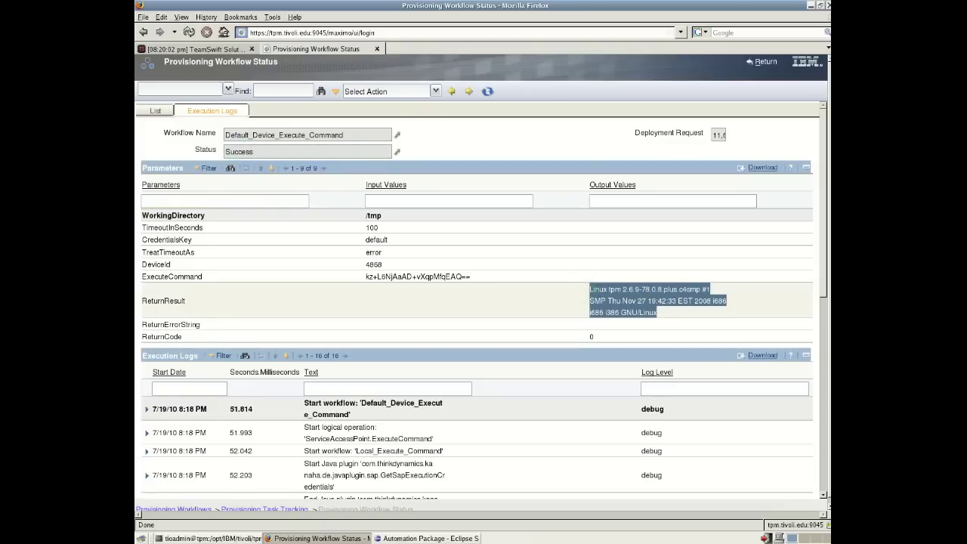
click(631, 291)
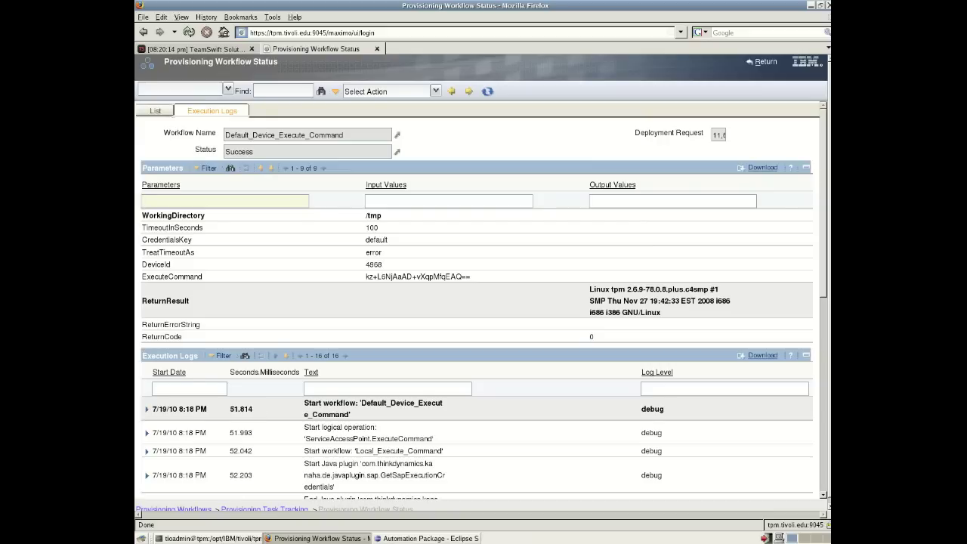
click(763, 62)
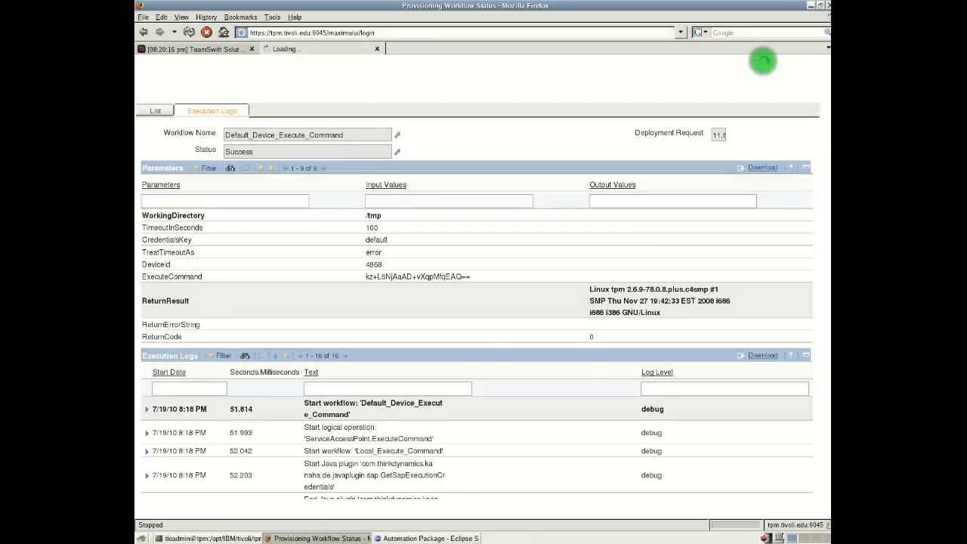